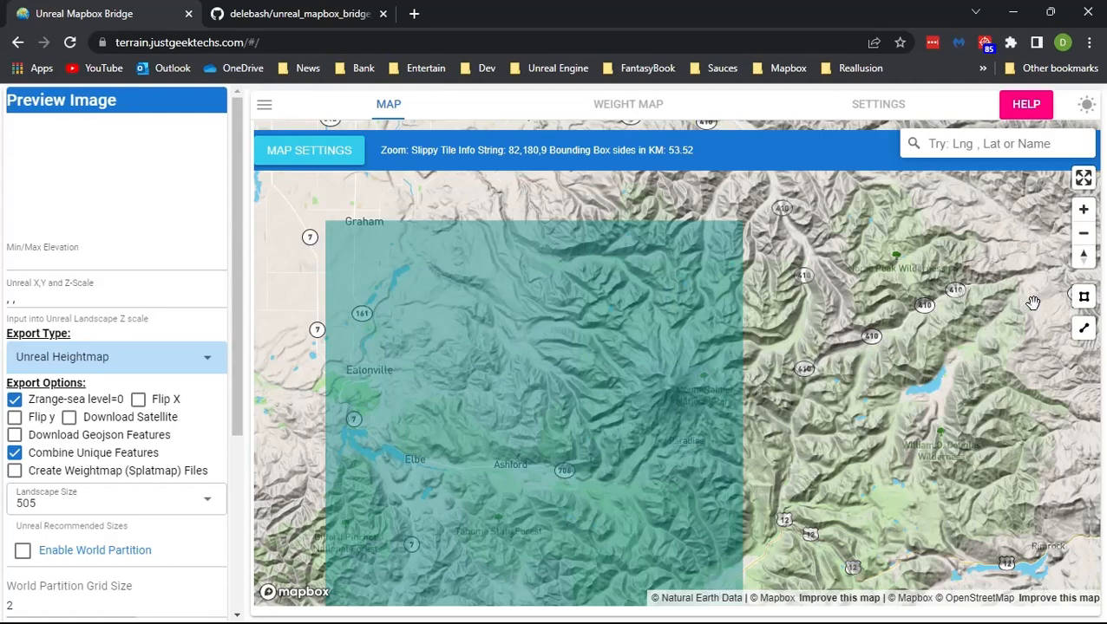
# - Reload the map page and use single-tile selection on the Mount Rainier tile and on the tile southeast of Packwood
pyautogui.click(70, 42)
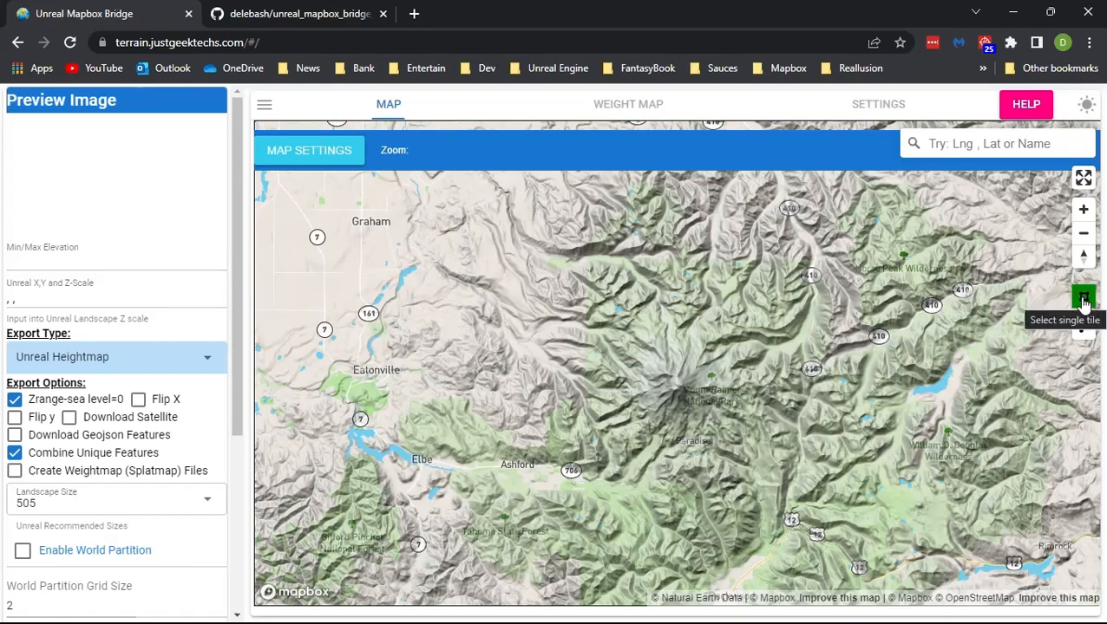
pyautogui.click(422, 344)
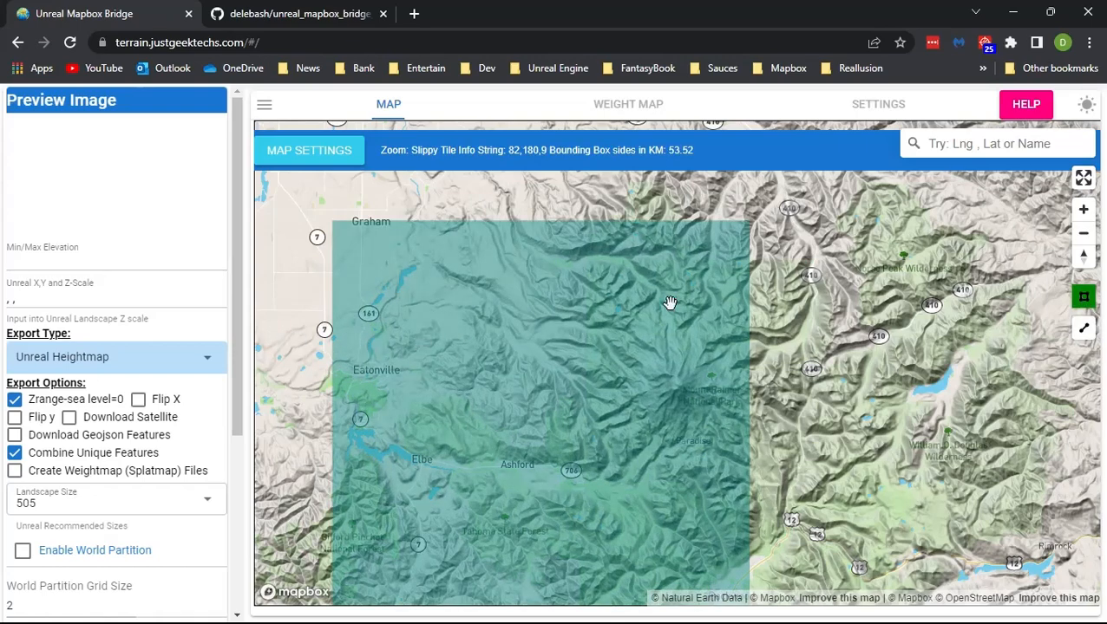
pyautogui.click(926, 340)
pyautogui.moveTo(877, 361); pyautogui.dragTo(829, 89)
pyautogui.click(839, 381)
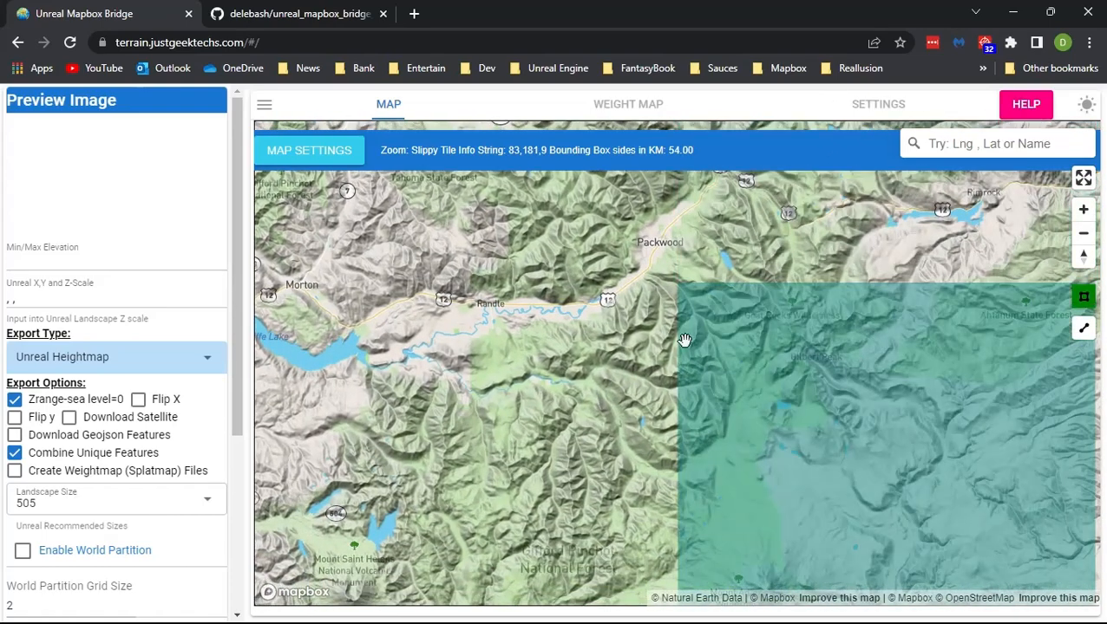
pyautogui.moveTo(715, 384); pyautogui.dragTo(724, 534)
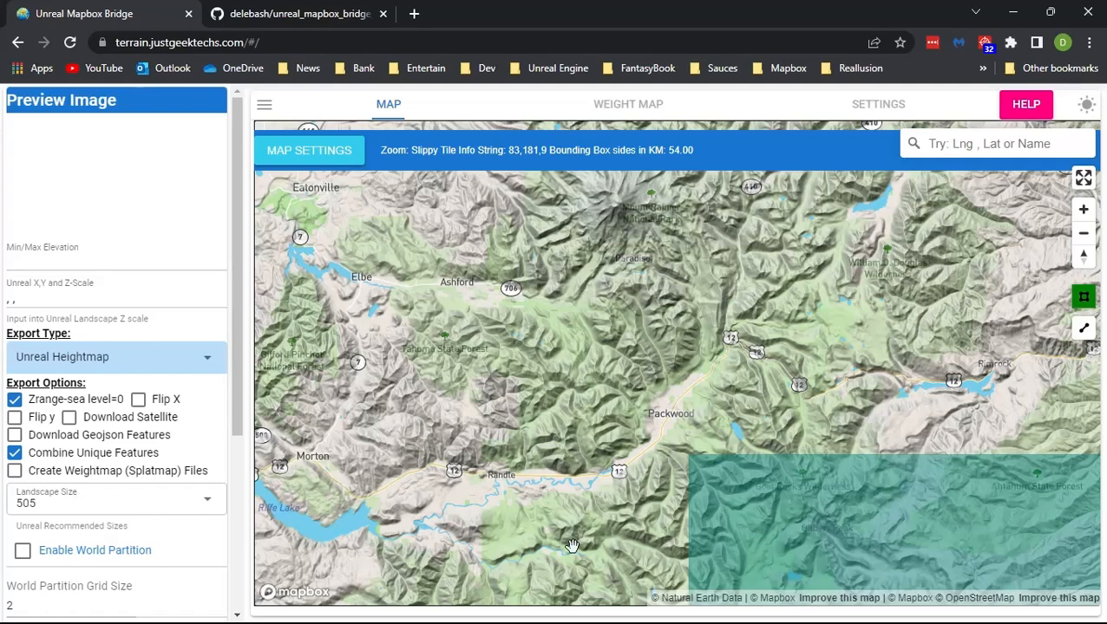
# - Select single tiles around Mount Rainier at map zoom levels 8, 7, 9 and 10 to compare tile sizes
pyautogui.scroll(-2, 433, 415)
pyautogui.scroll(-2, 434, 415)
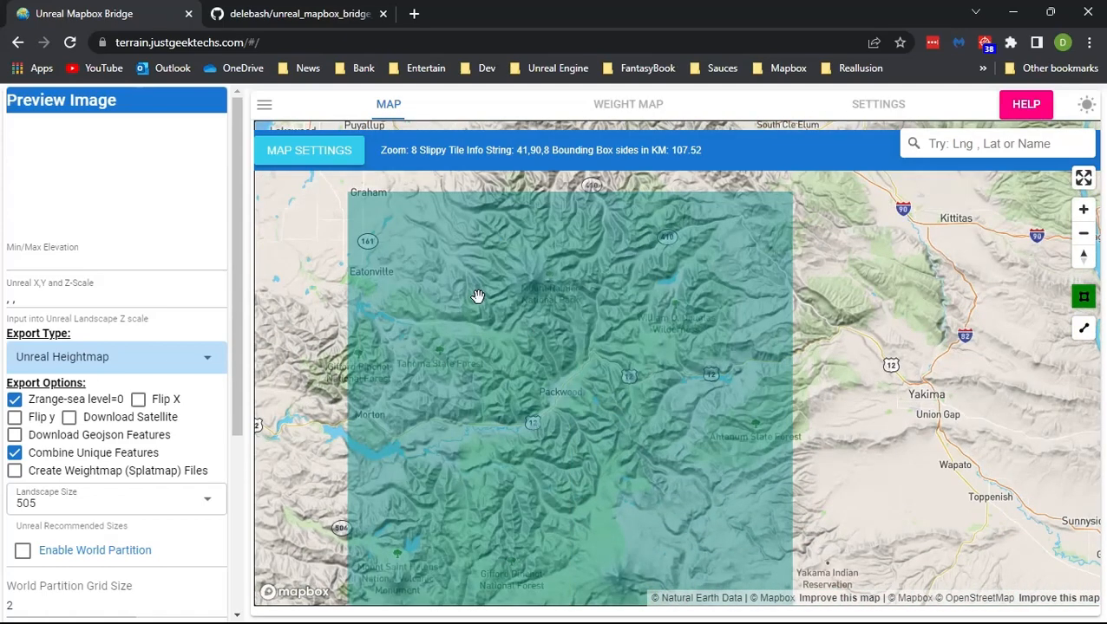
pyautogui.scroll(-2, 477, 297)
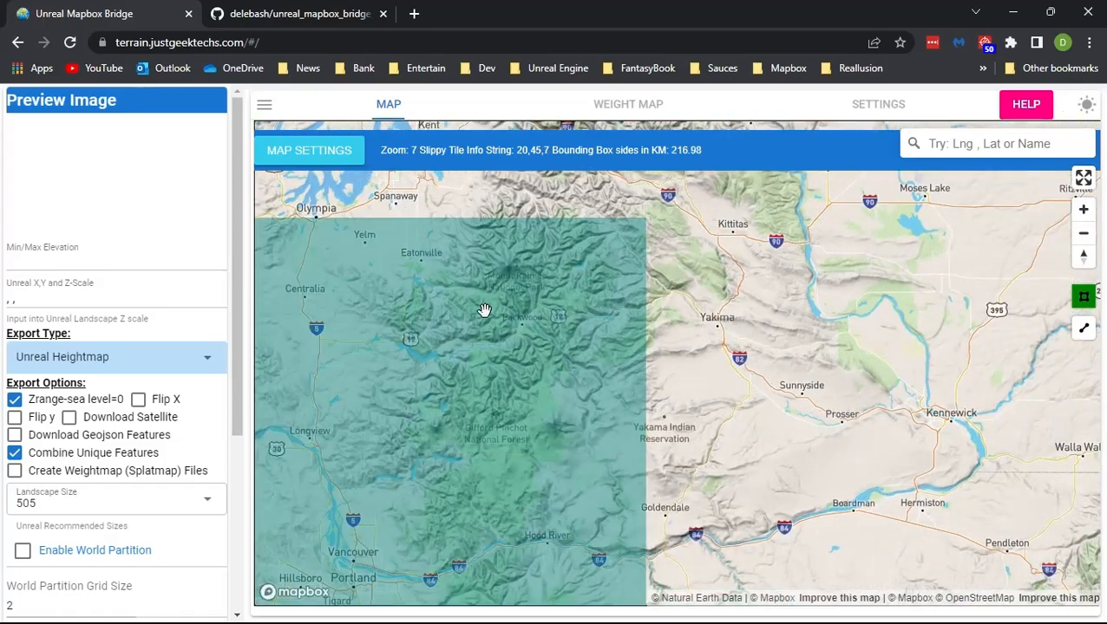
pyautogui.scroll(4, 484, 311)
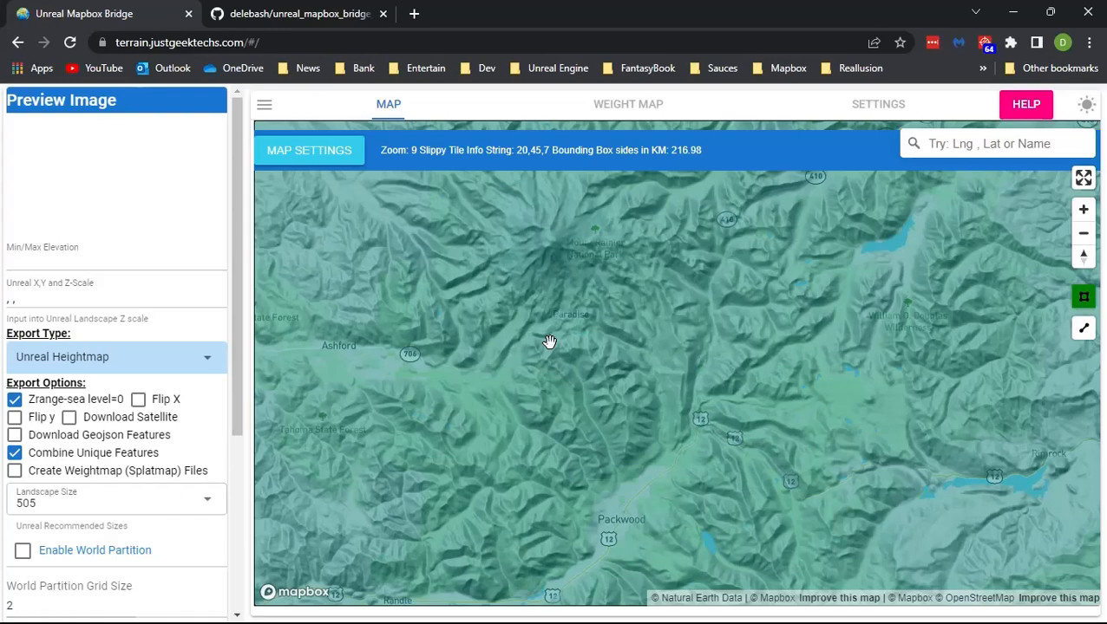
pyautogui.click(550, 344)
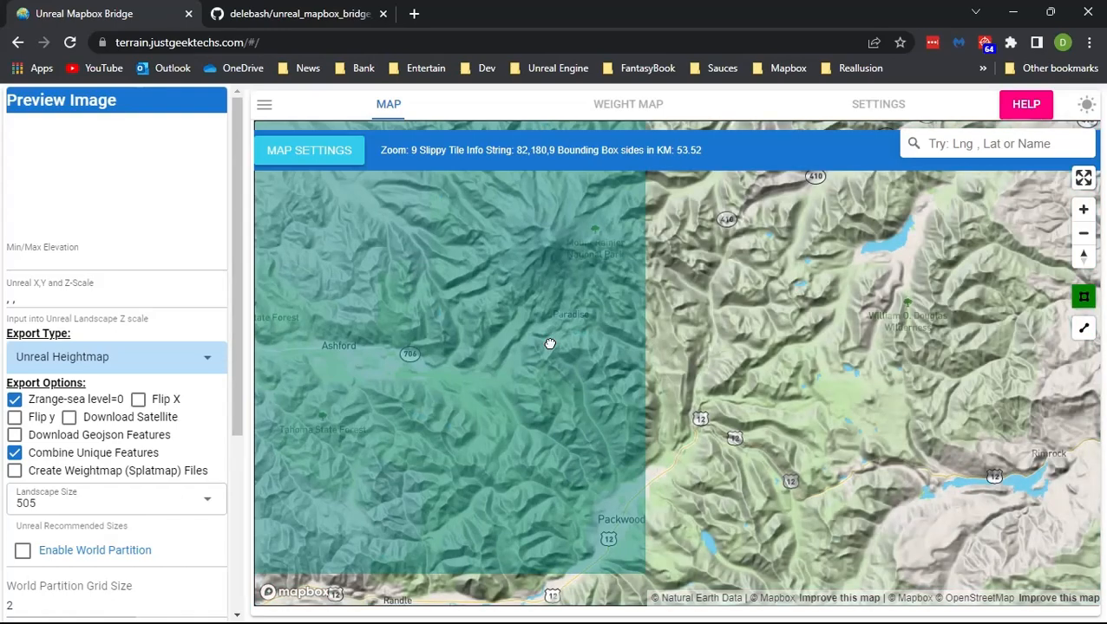
pyautogui.scroll(3, 474, 359)
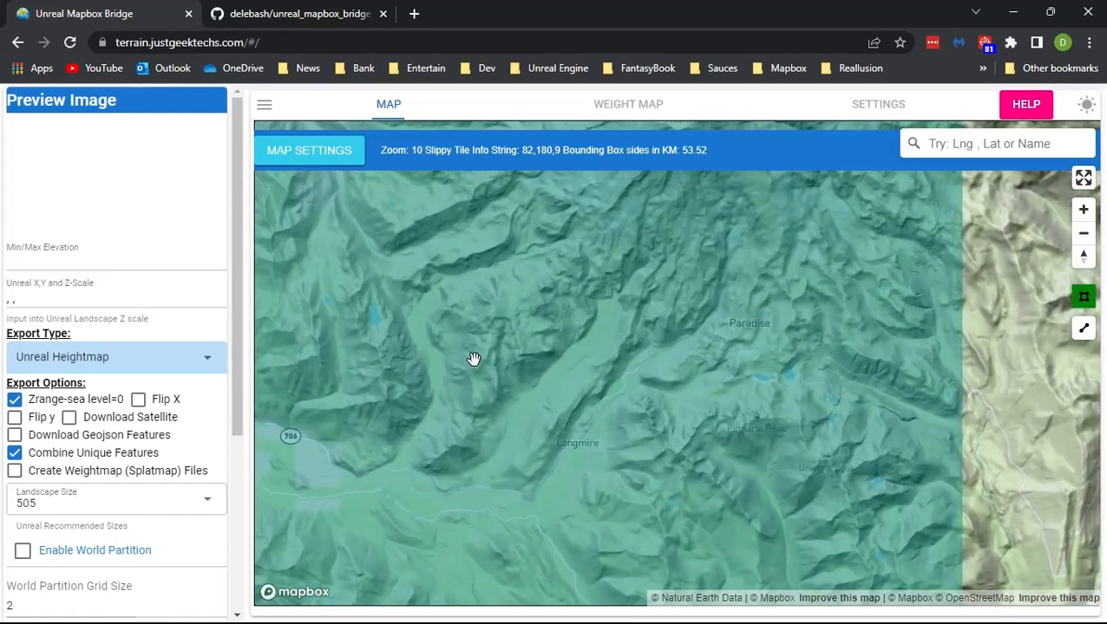
pyautogui.click(474, 361)
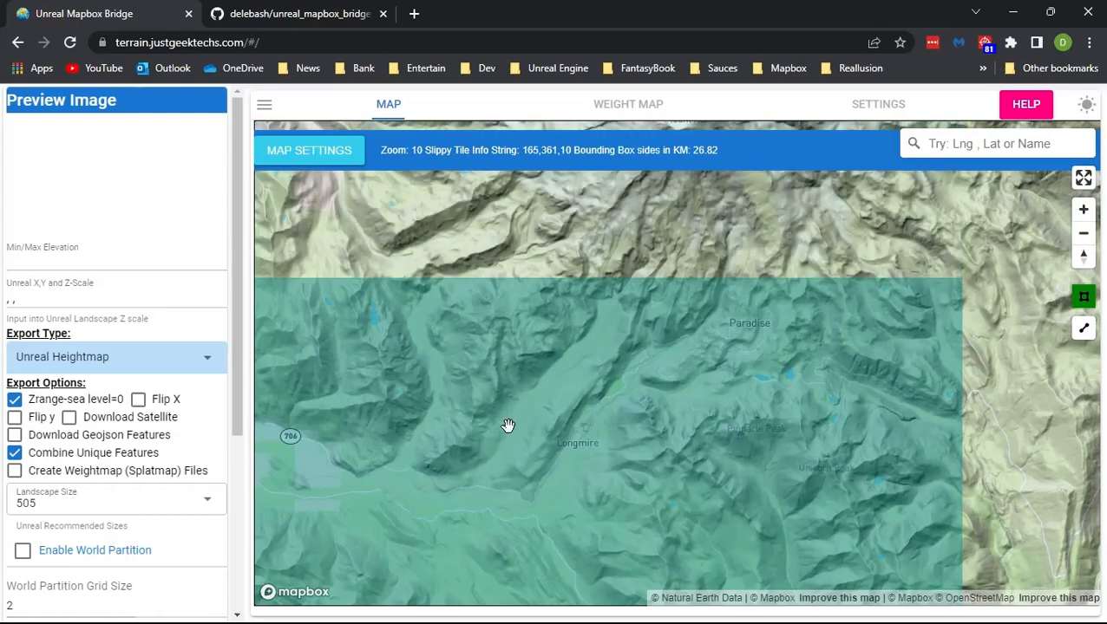
# - Select the larger zoom-level 8 tile that covers both Mount Rainier and Packwood
pyautogui.scroll(-3, 507, 425)
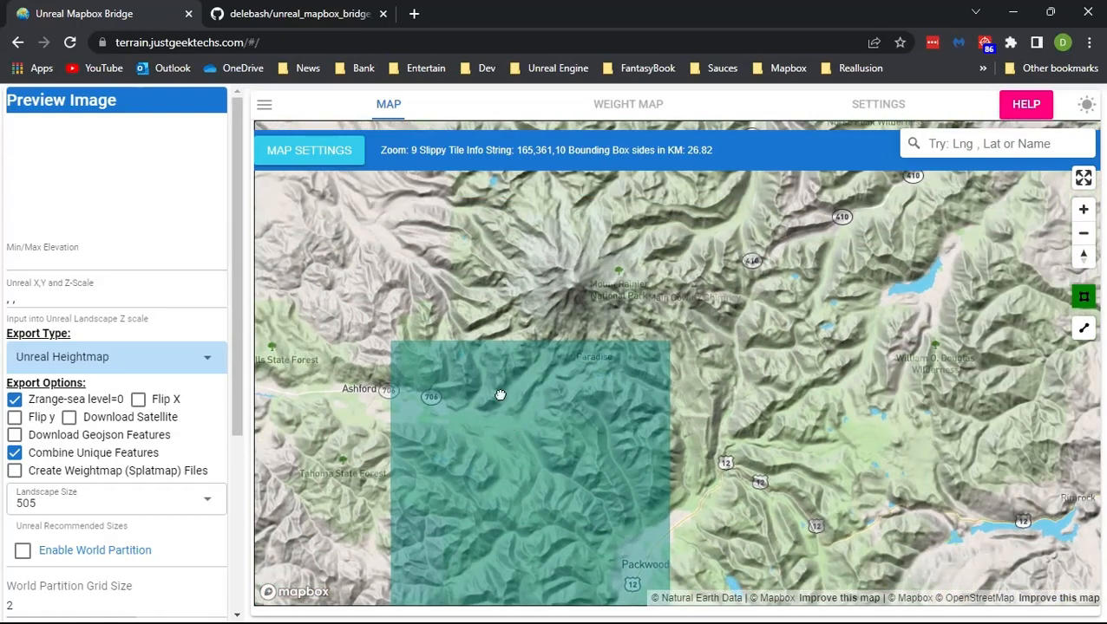
pyautogui.moveTo(501, 396); pyautogui.dragTo(541, 390)
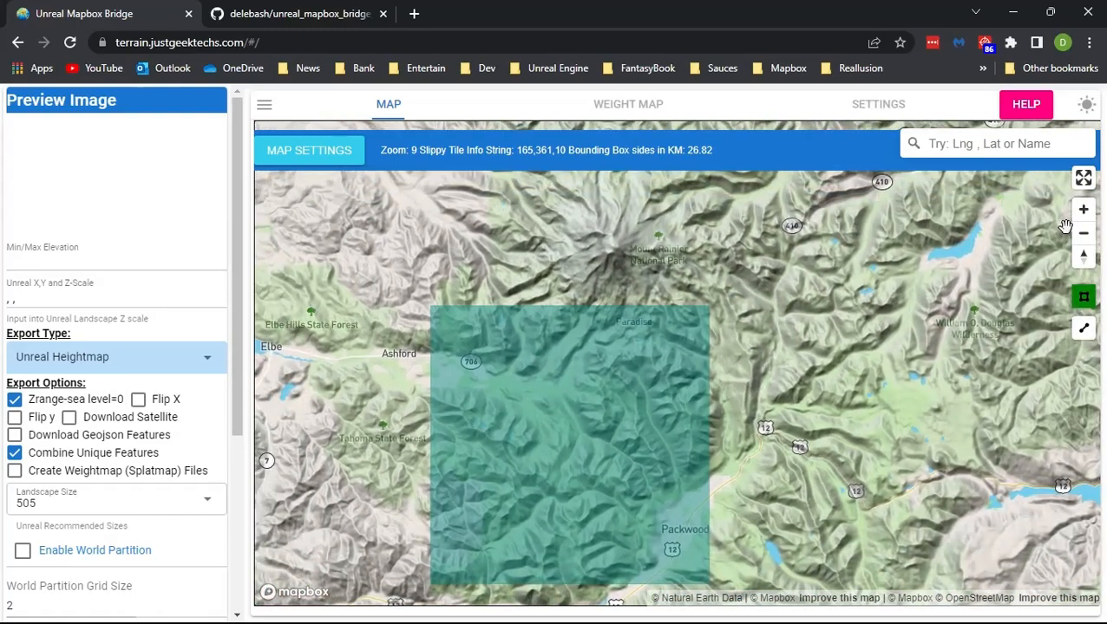
pyautogui.scroll(-1, 466, 478)
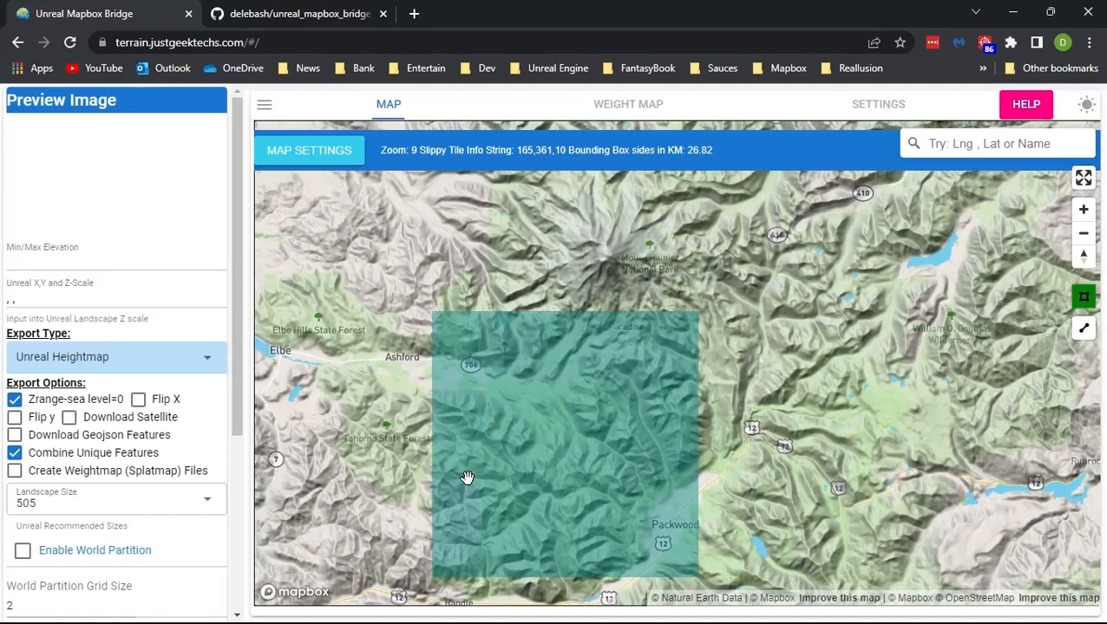
pyautogui.scroll(-3, 525, 387)
pyautogui.scroll(2, 528, 390)
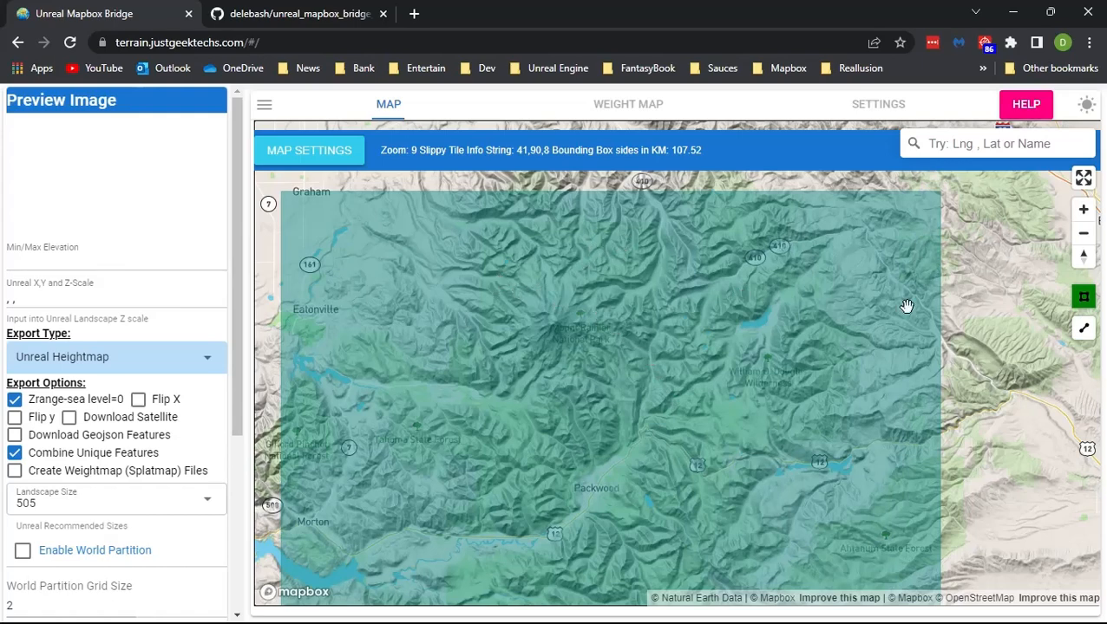
# - Draw a thin rectangular bounding box running east from Graham, north of Mount Rainier
pyautogui.click(1084, 331)
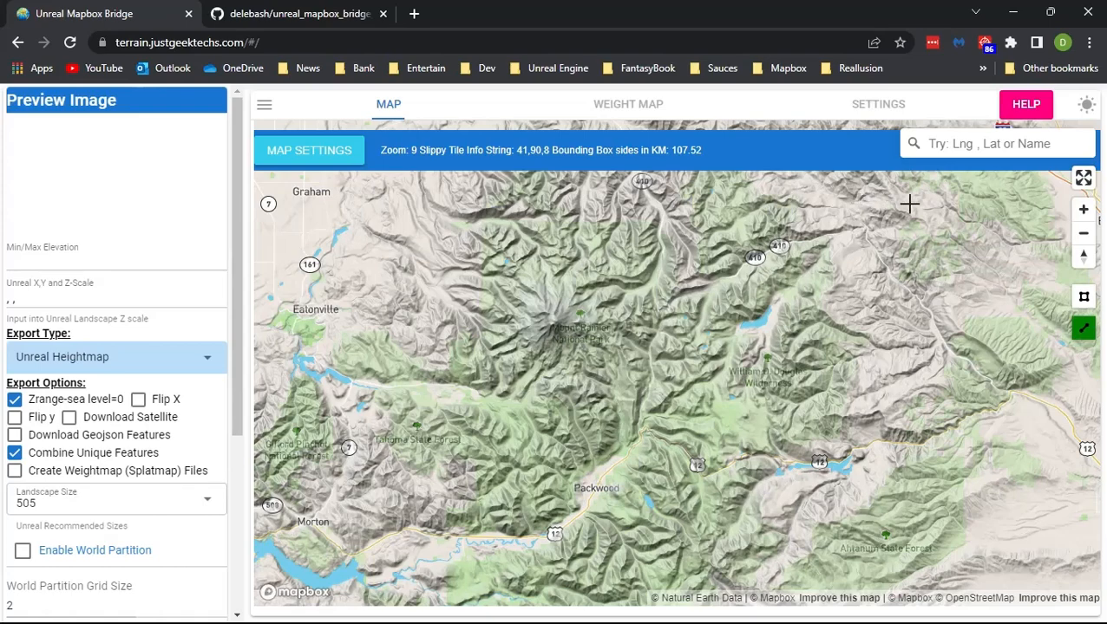
pyautogui.click(941, 198)
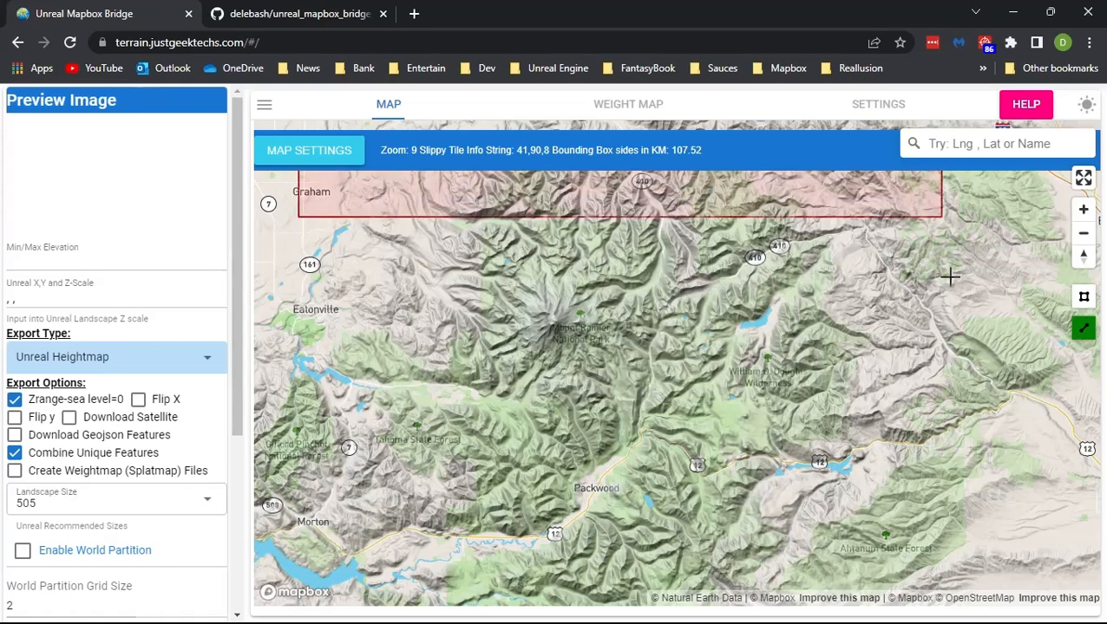
pyautogui.scroll(-3, 952, 313)
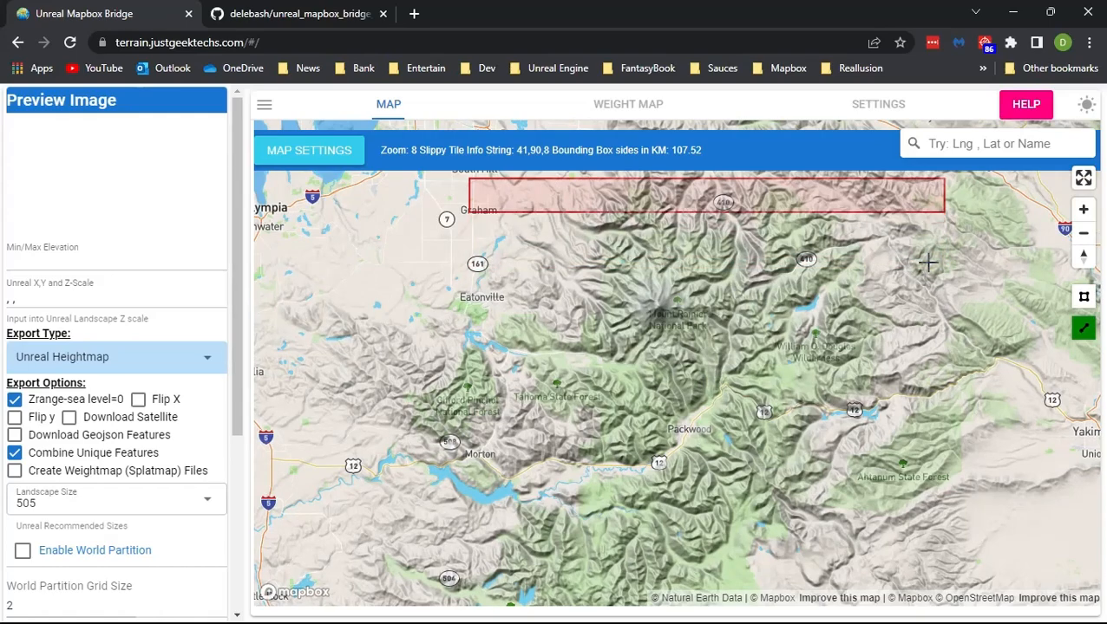
# - Clear the thin box and draw a large bounding box from northwest of Graham to southeast of Ahtanum State Forest
pyautogui.click(1084, 299)
pyautogui.click(1084, 331)
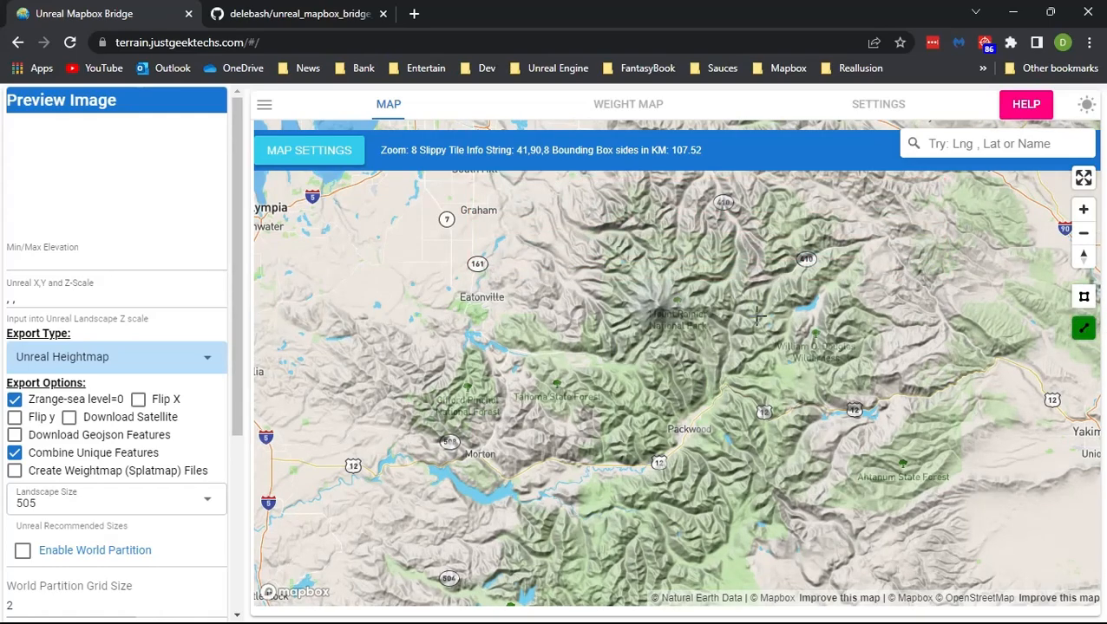
pyautogui.click(375, 240)
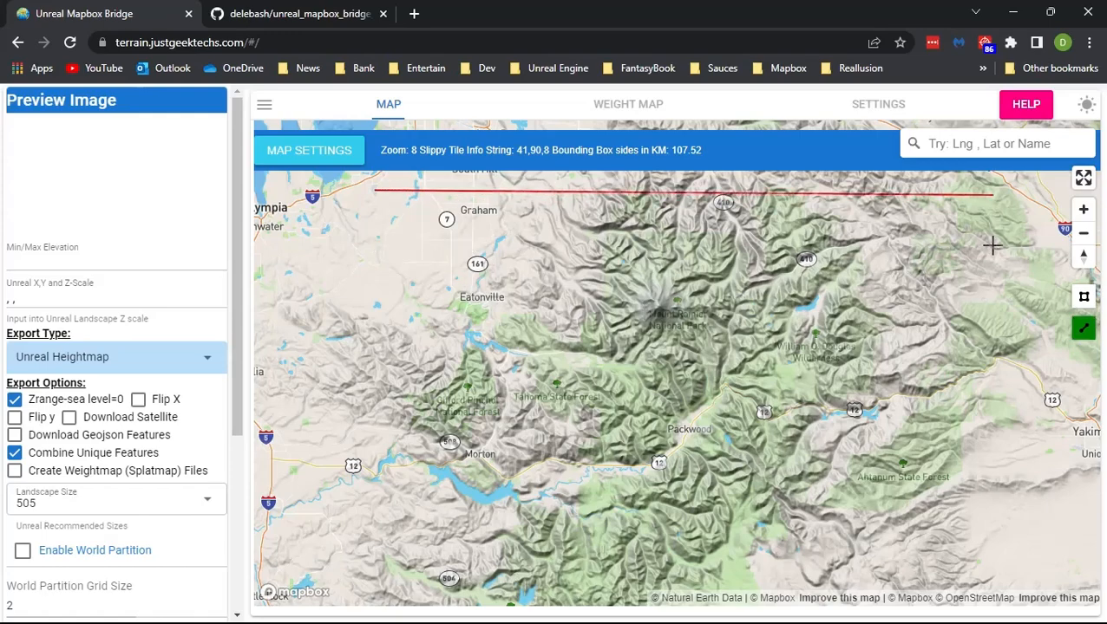
pyautogui.click(994, 393)
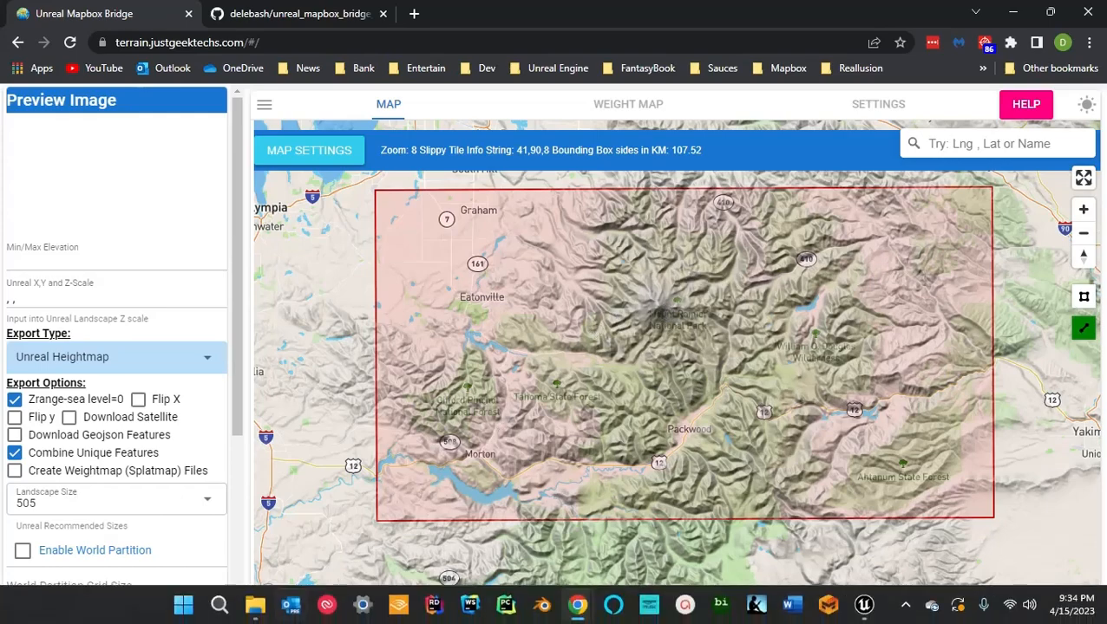
# - Switch to File Explorer and delete the unrealmapboxbridge_backend folder from the M23DAssets (F:) drive
pyautogui.moveTo(253, 606)
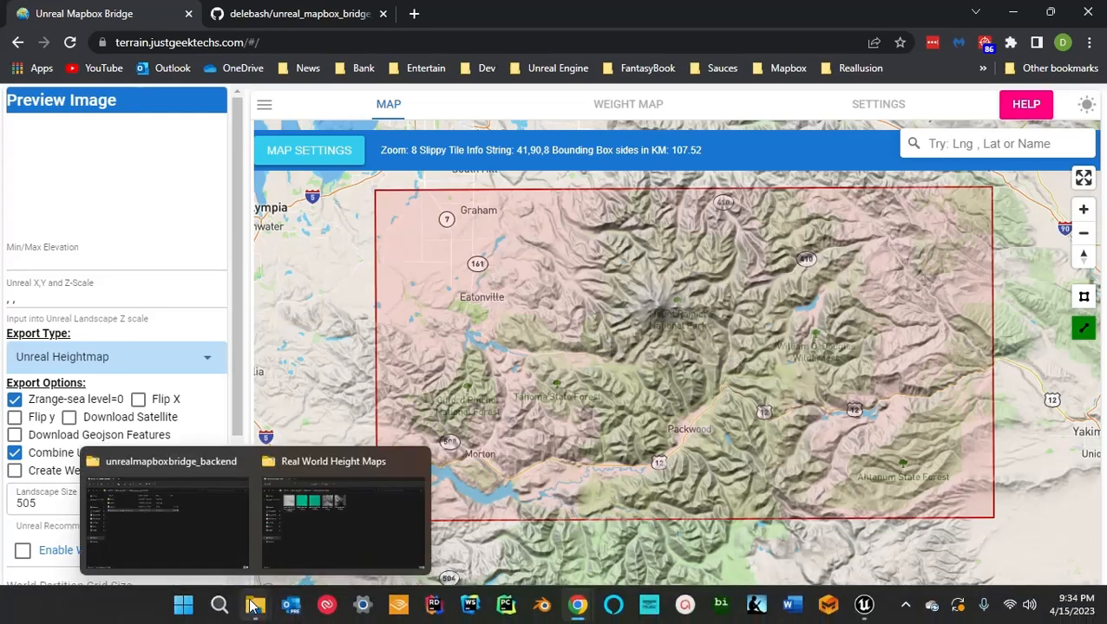
pyautogui.click(215, 538)
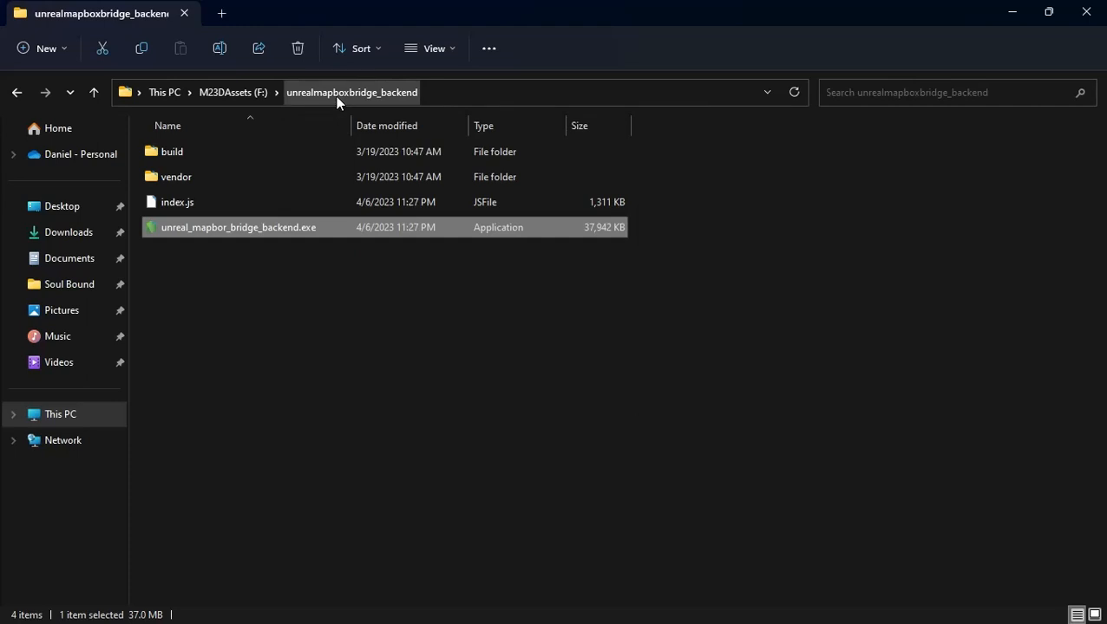
pyautogui.click(236, 92)
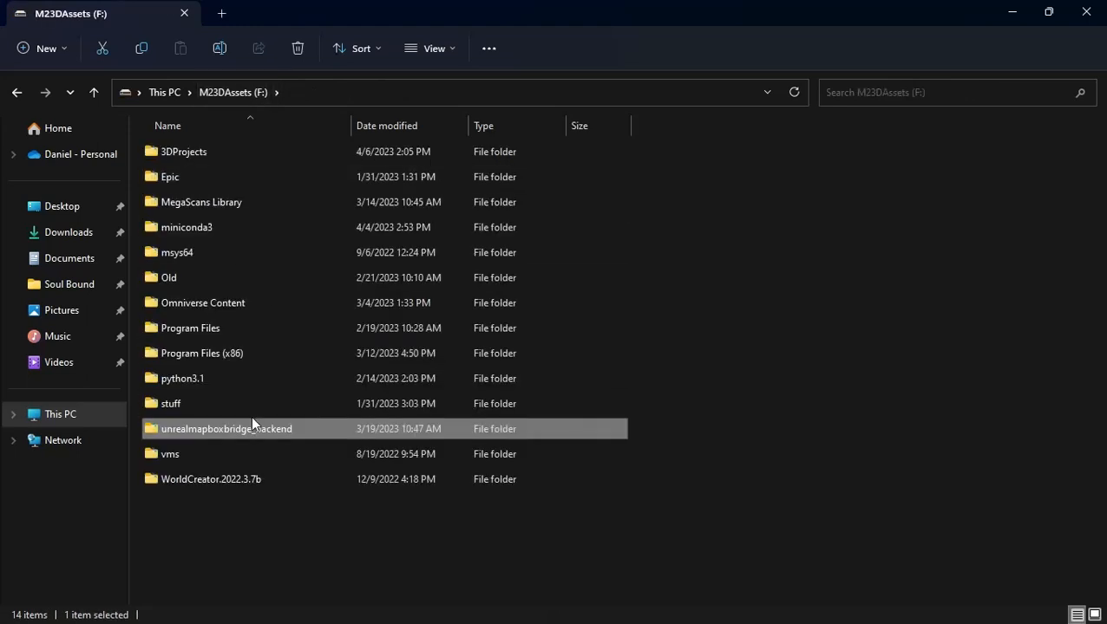
pyautogui.press('Delete')
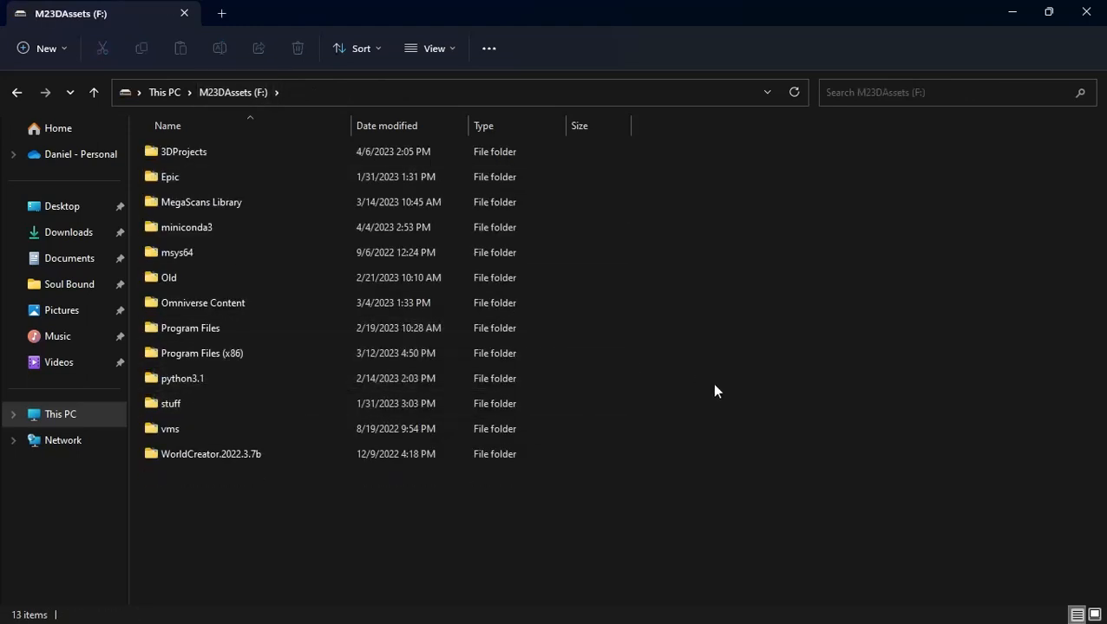
# - Switch to Chrome and download the unreal_mapbox_bridge_backend GitHub repository as a ZIP
pyautogui.moveTo(578, 610)
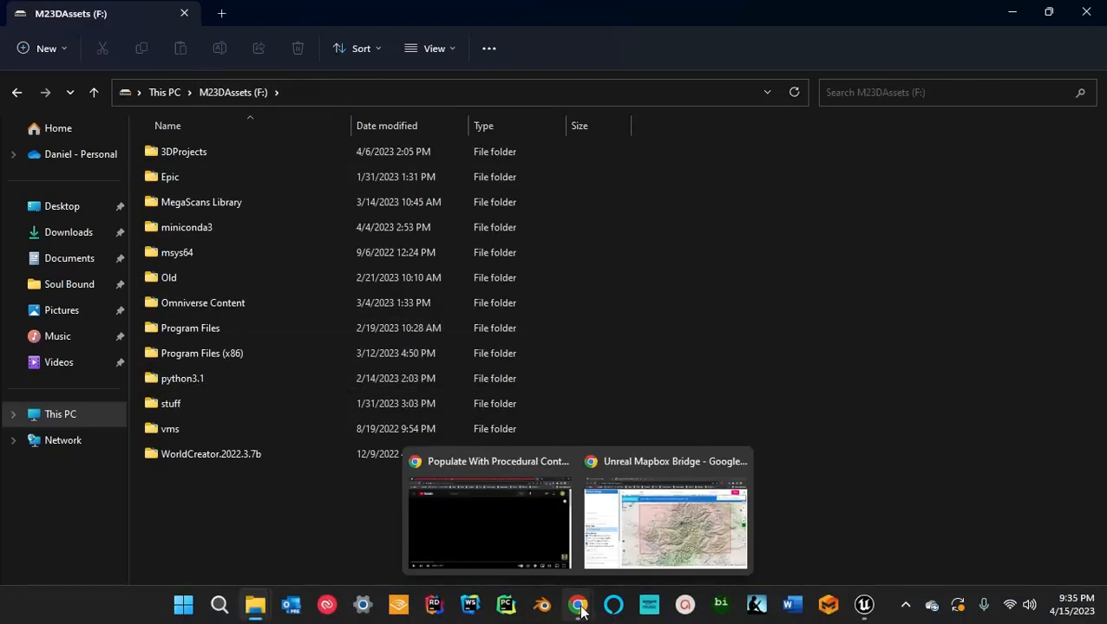
pyautogui.click(618, 562)
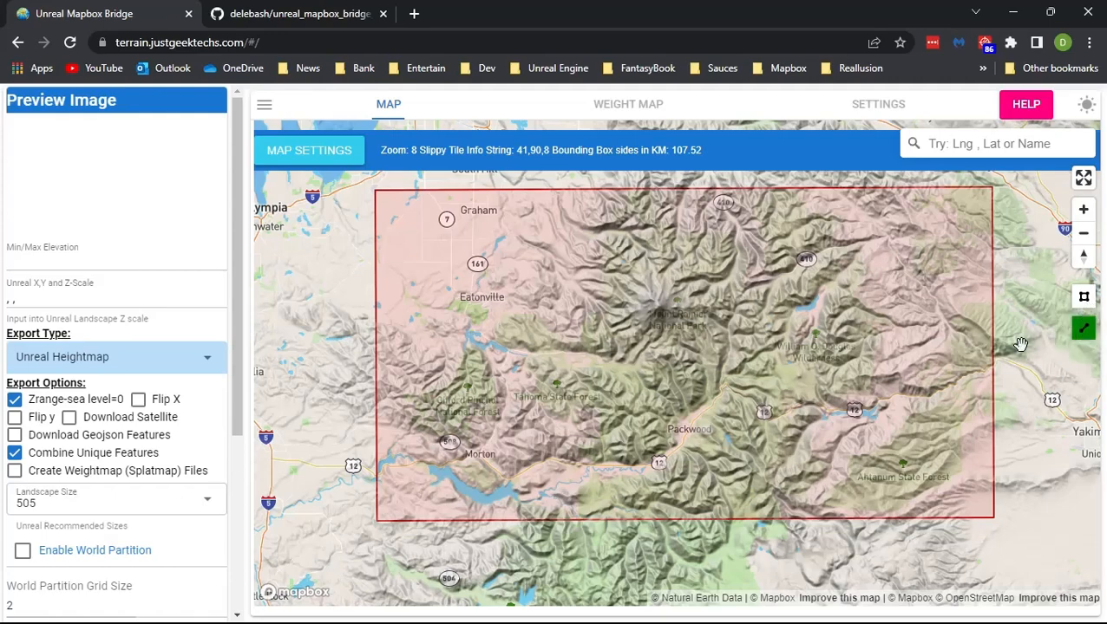
pyautogui.moveTo(469, 612)
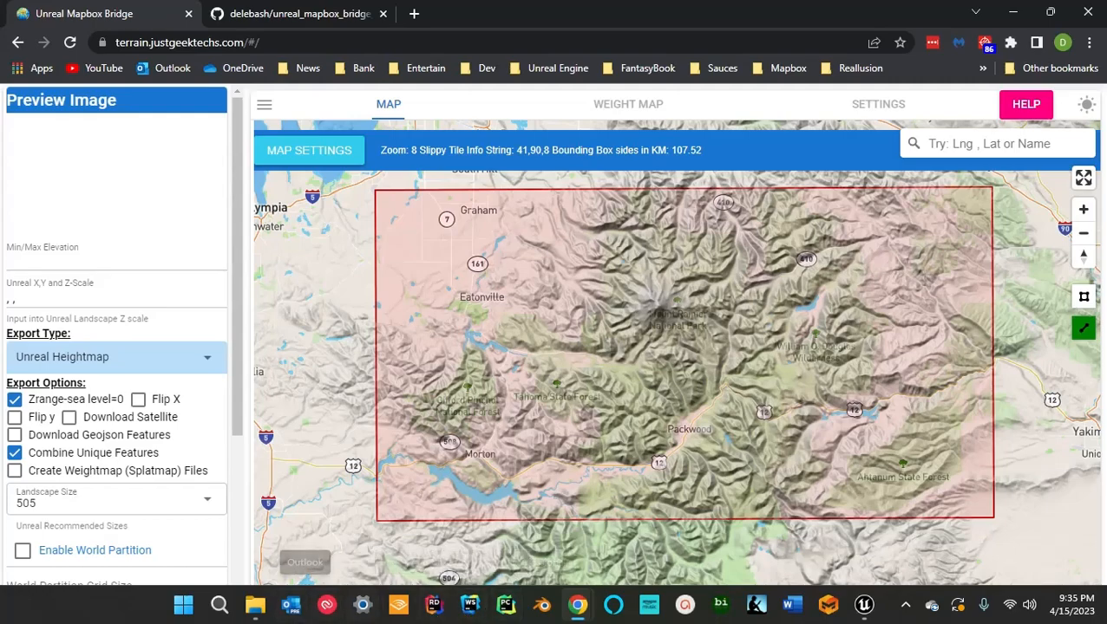
pyautogui.moveTo(578, 610)
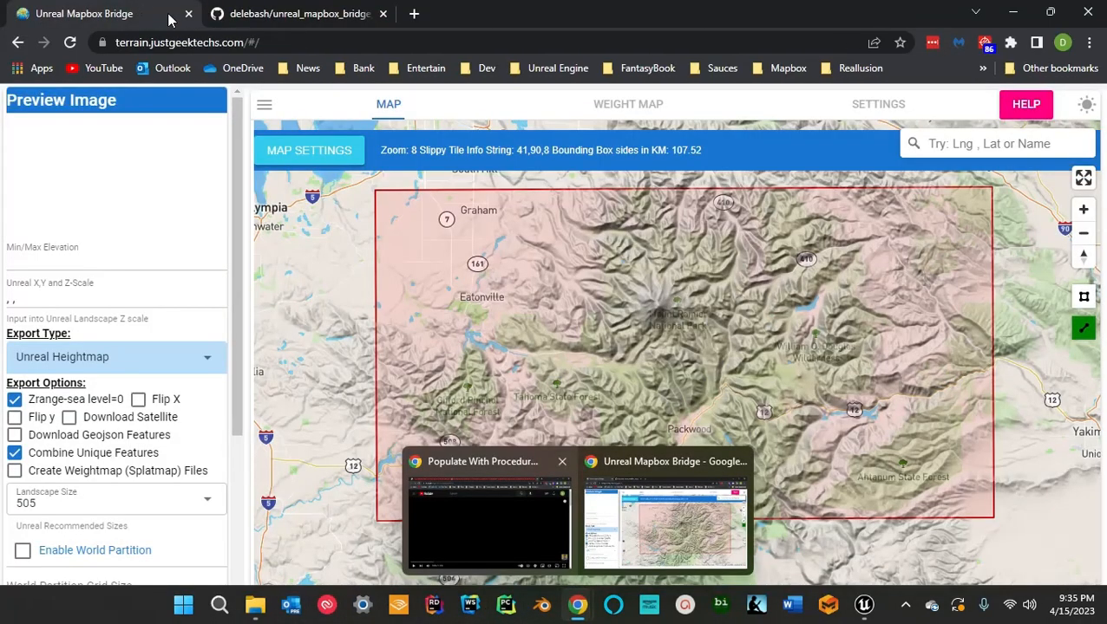
pyautogui.click(260, 13)
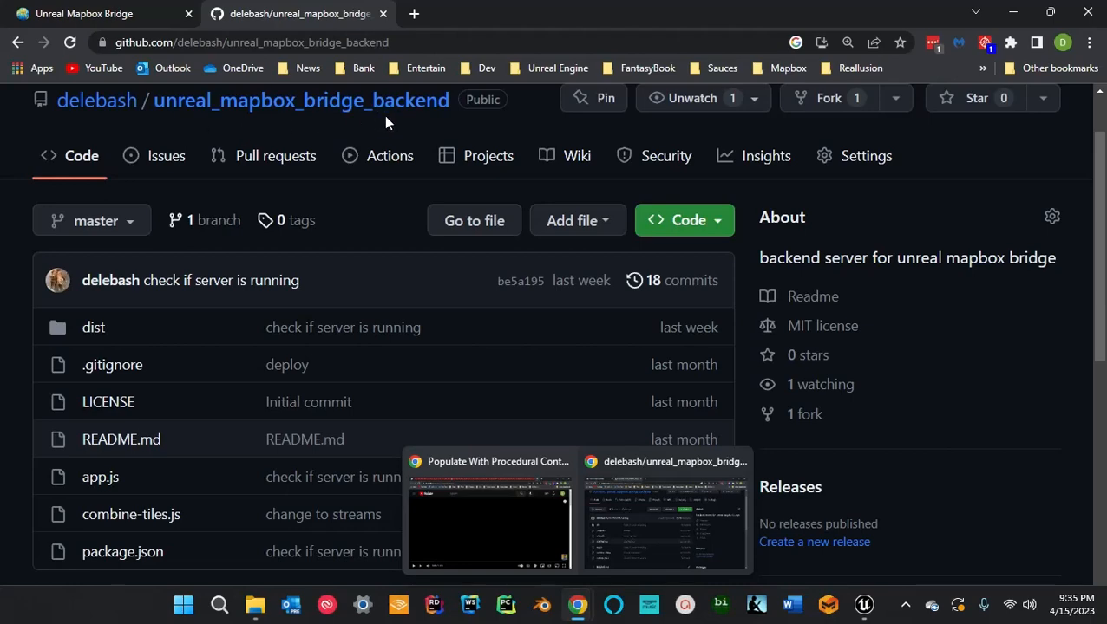
pyautogui.click(696, 222)
pyautogui.scroll(-5, 630, 272)
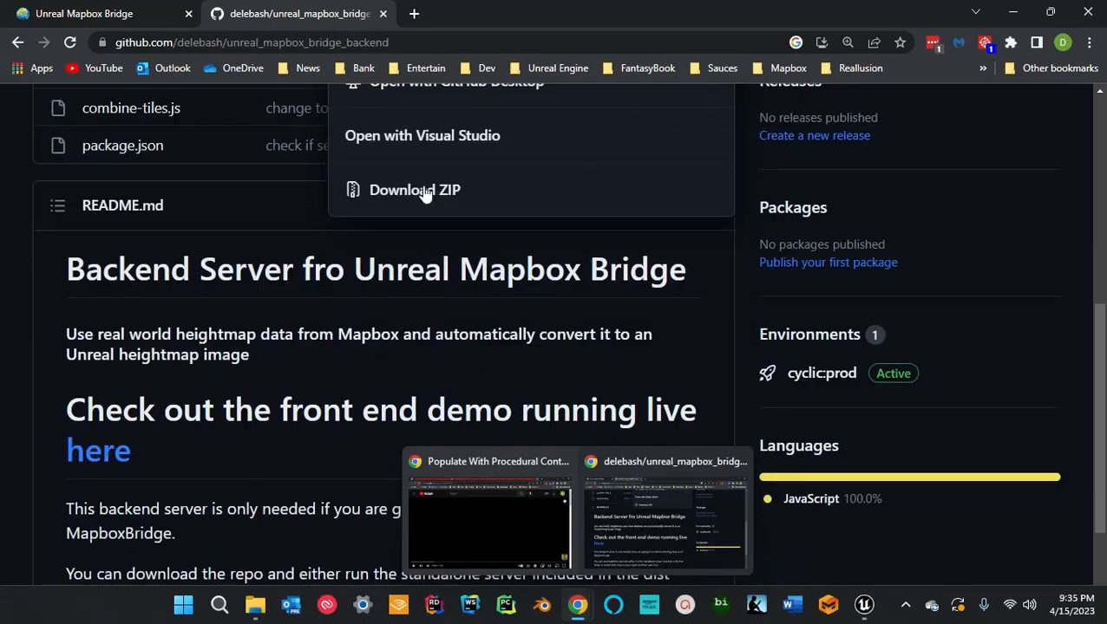
pyautogui.click(3, 338)
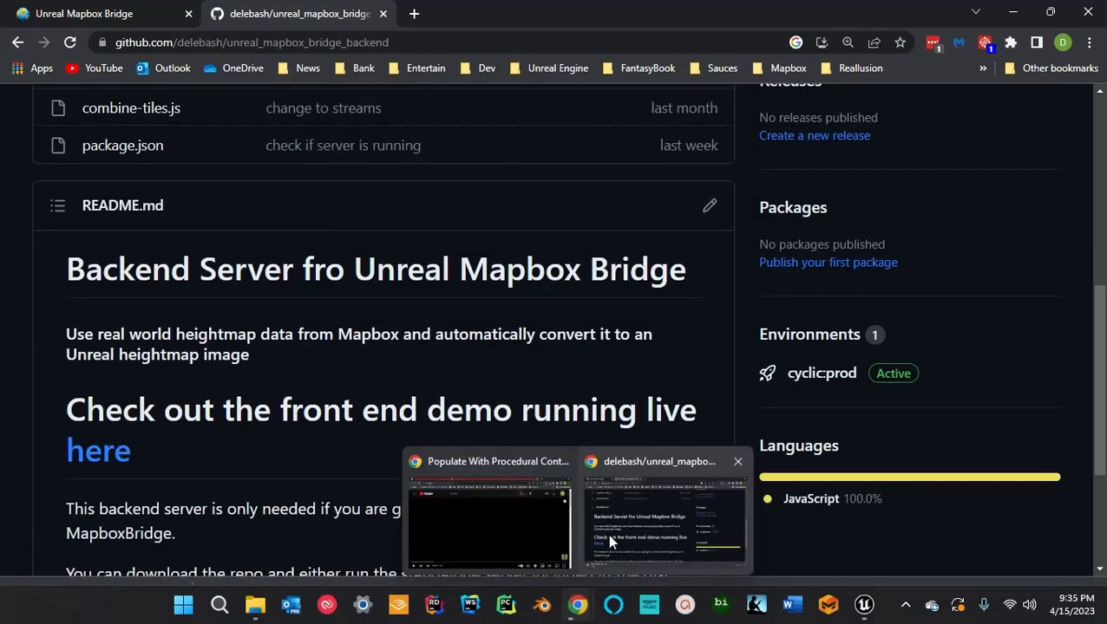
# - Switch to File Explorer and extract the unreal_mapbox_bridge_backend-master ZIP in Downloads to its default destination folder
pyautogui.click(1010, 10)
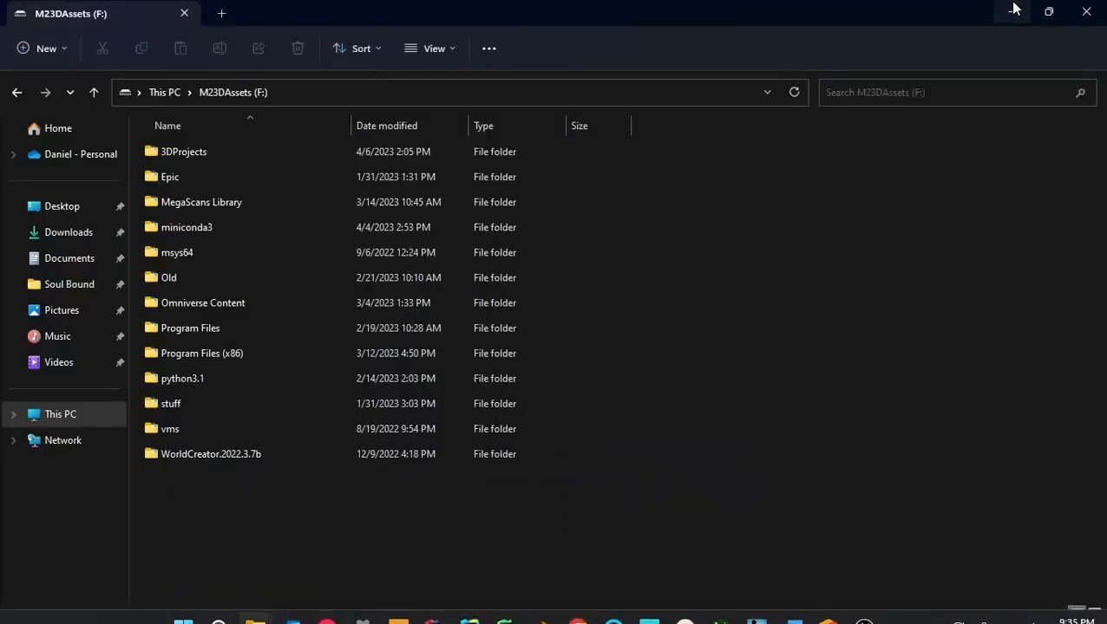
pyautogui.click(65, 232)
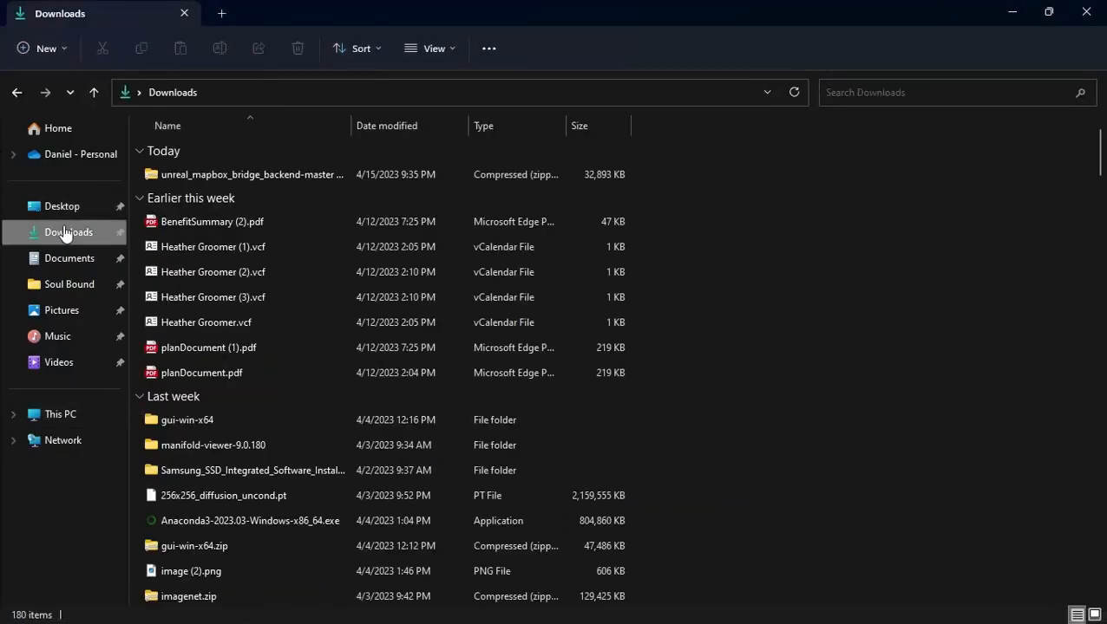
pyautogui.click(282, 176)
pyautogui.rightClick(282, 180)
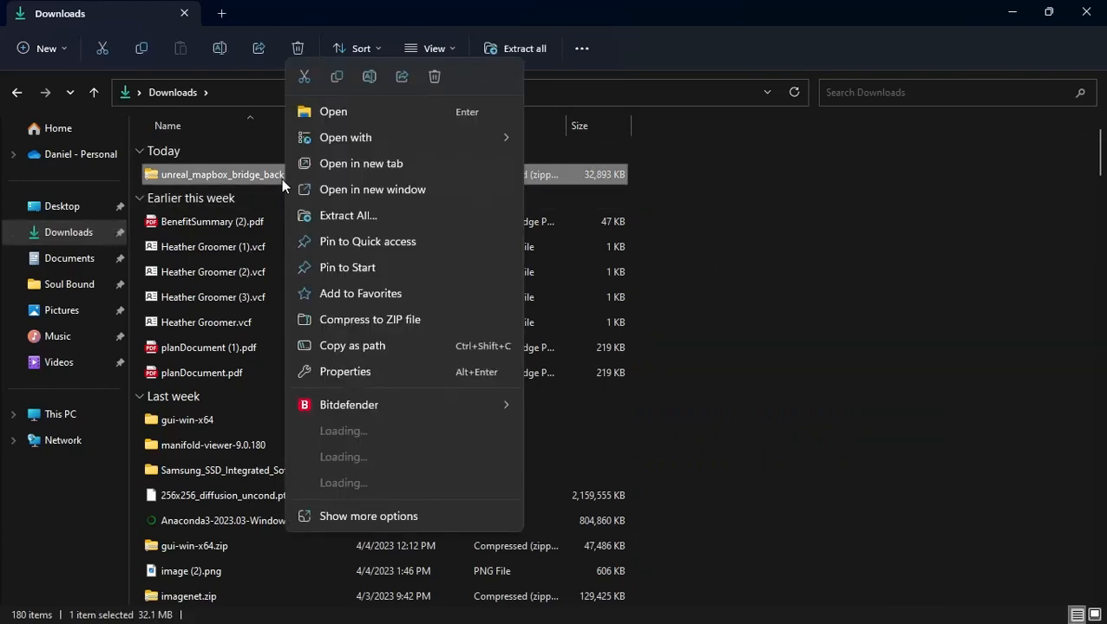
pyautogui.click(336, 215)
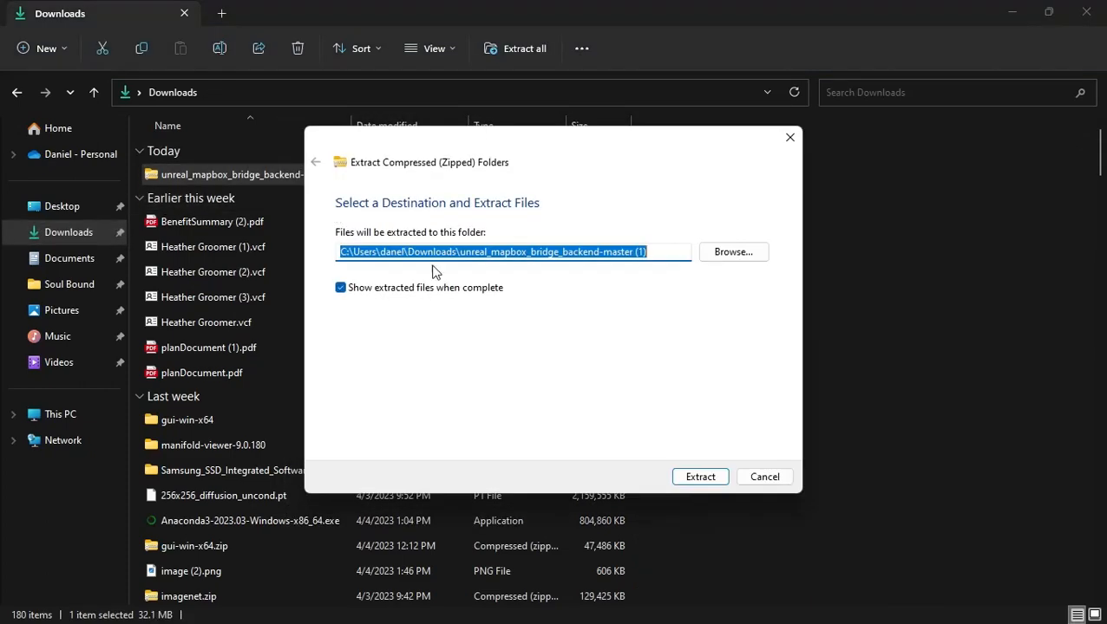
pyautogui.click(699, 476)
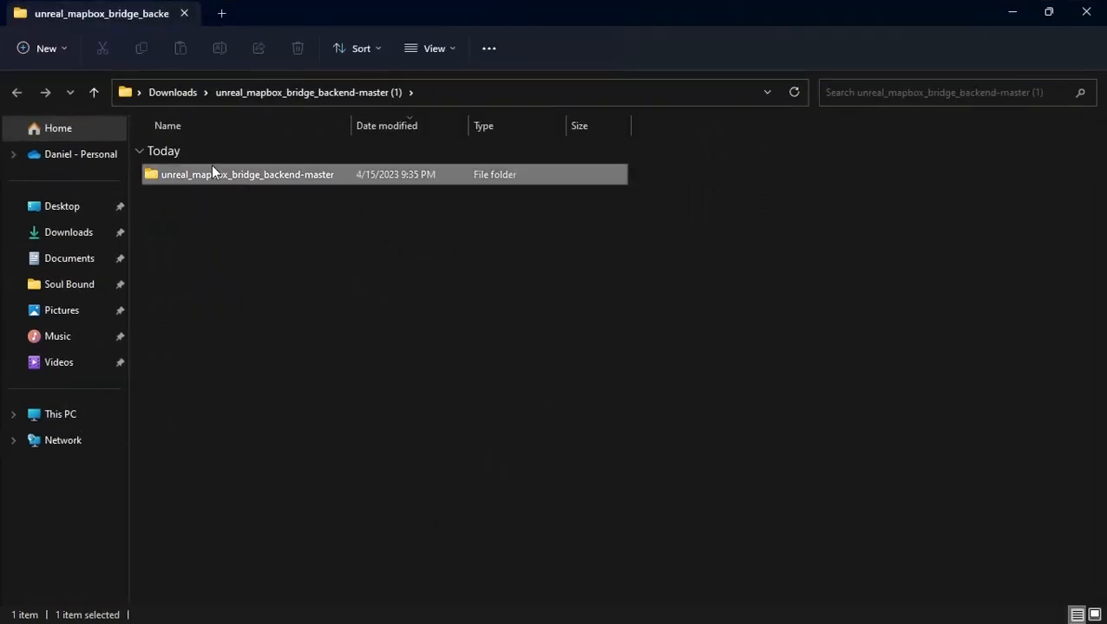
# - In the extracted unreal_mapbox_bridge_backend-master folder, rename the dist folder to unreal_mapbor_bridge_backend, copying the name from the executable inside it
pyautogui.doubleClick(211, 169)
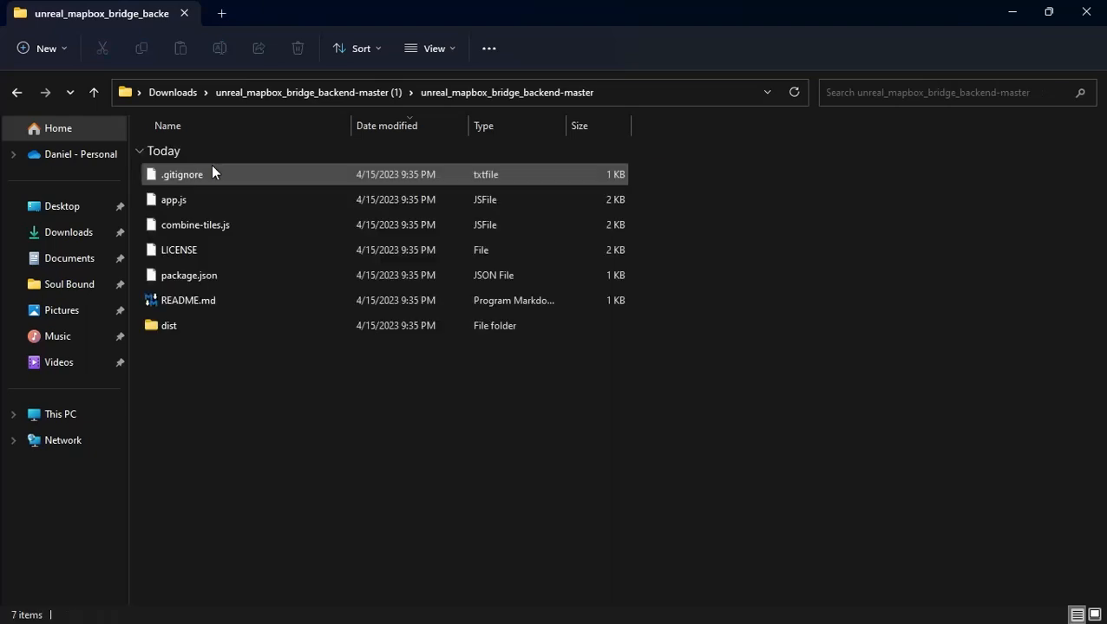
pyautogui.click(169, 329)
pyautogui.doubleClick(169, 329)
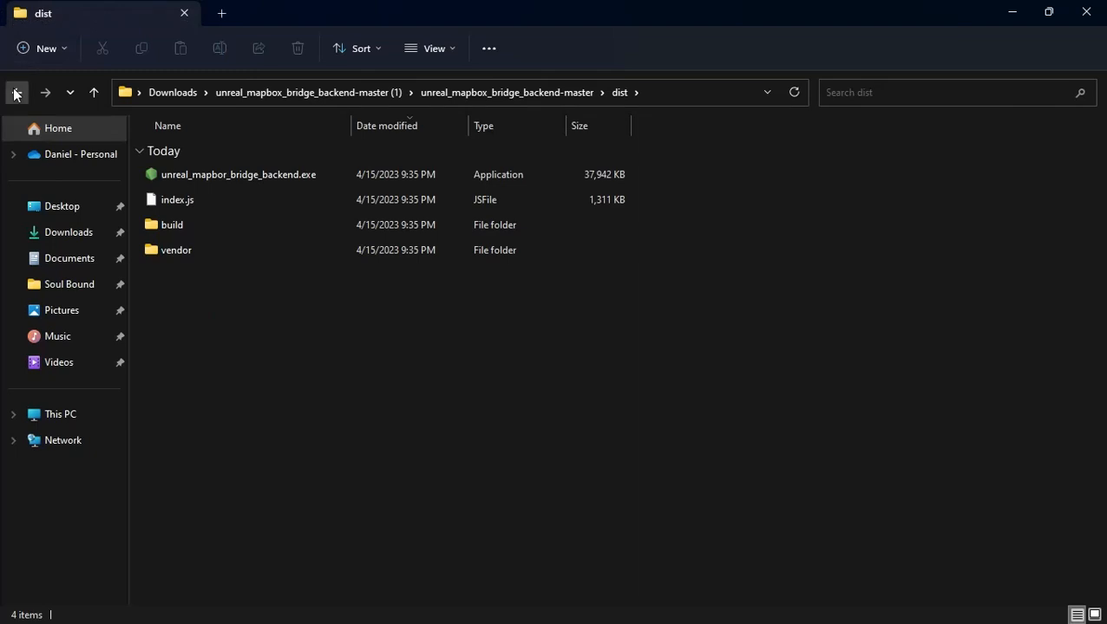
pyautogui.click(269, 171)
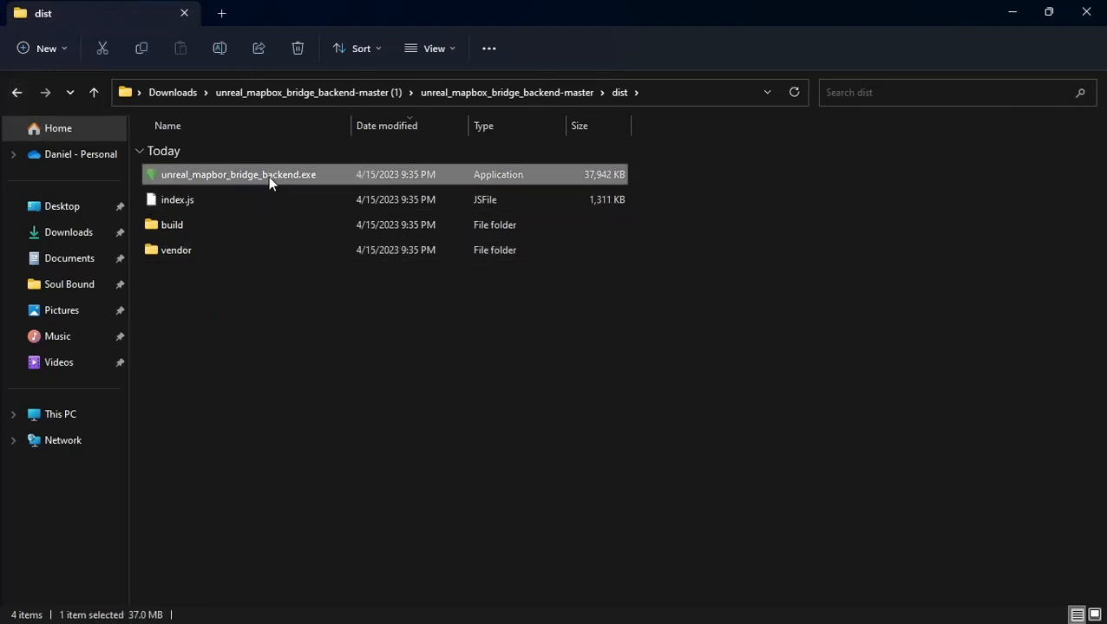
pyautogui.press('F2')
pyautogui.hotkey('ctrl', 'c')
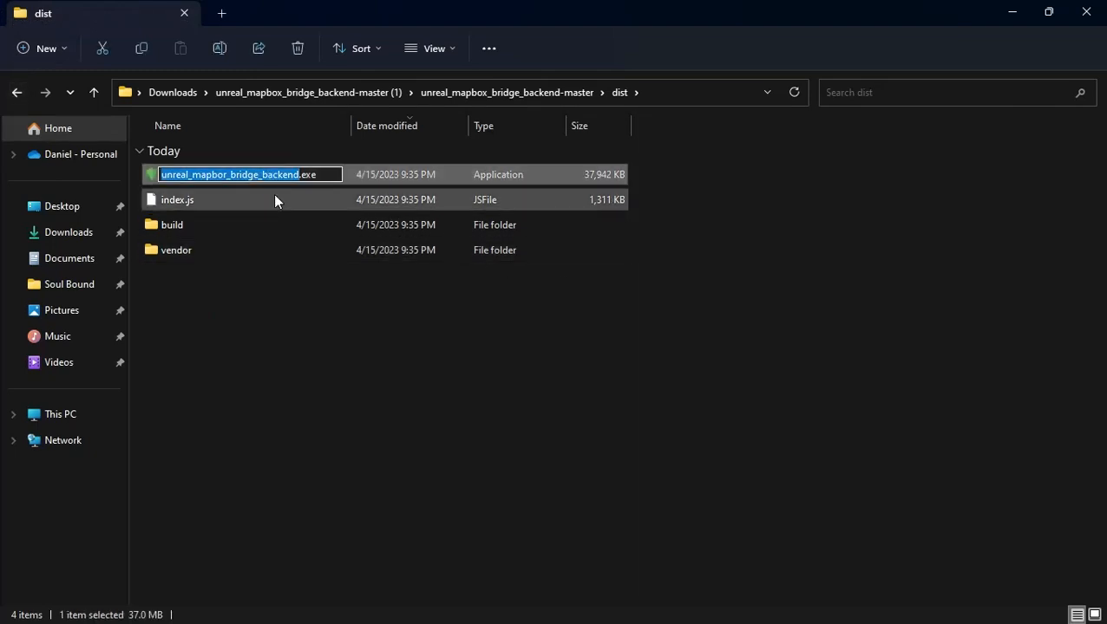
pyautogui.click(564, 91)
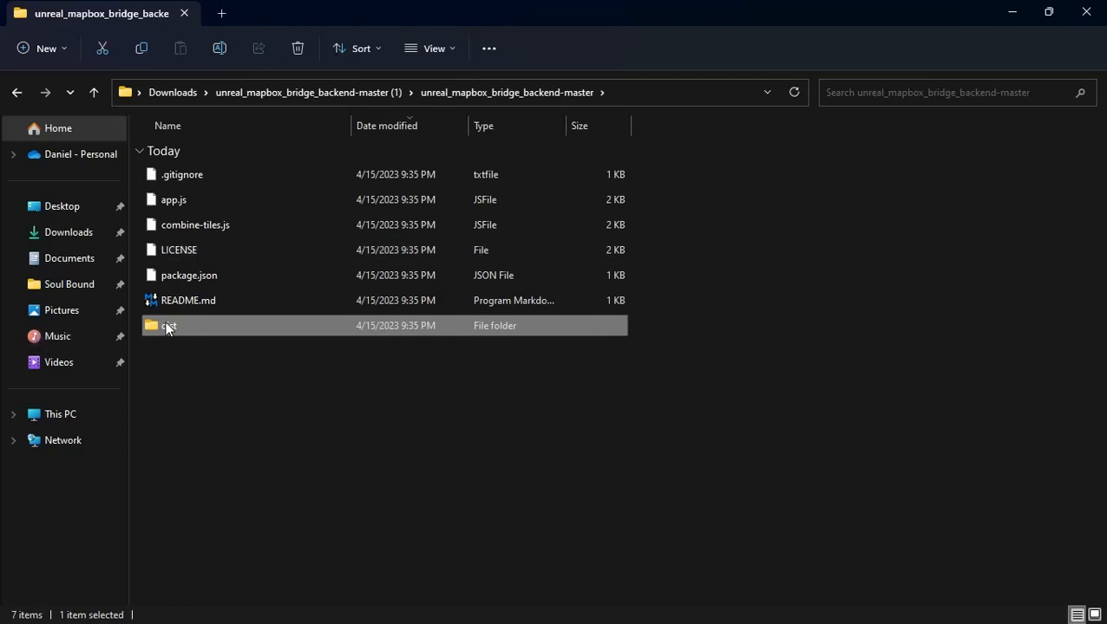
pyautogui.press('F2')
pyautogui.hotkey('ctrl', 'v')
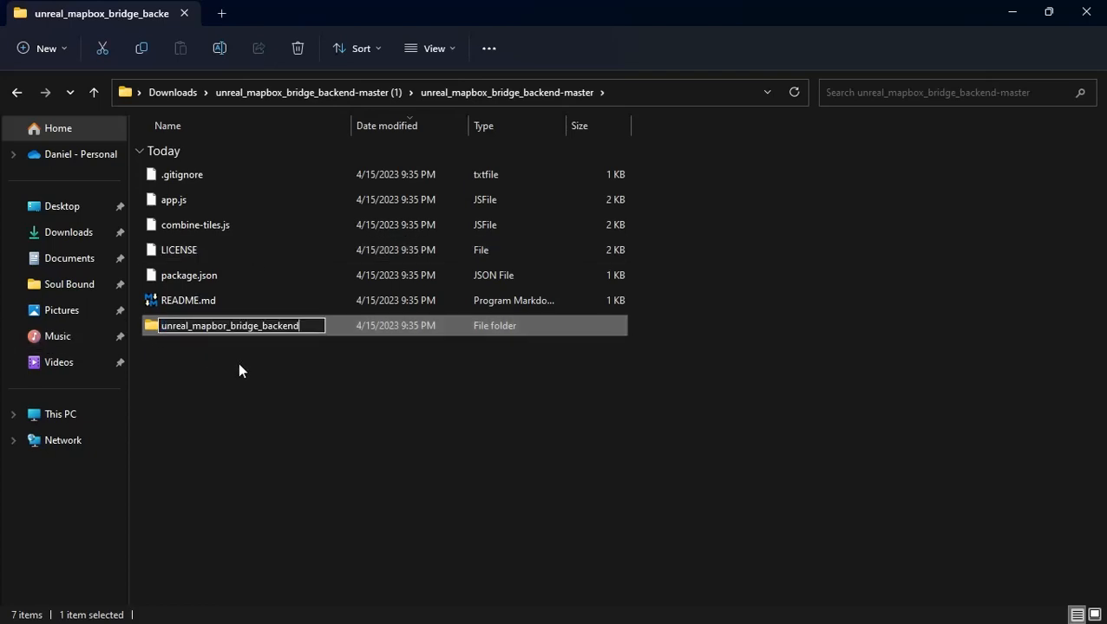
pyautogui.press('Return')
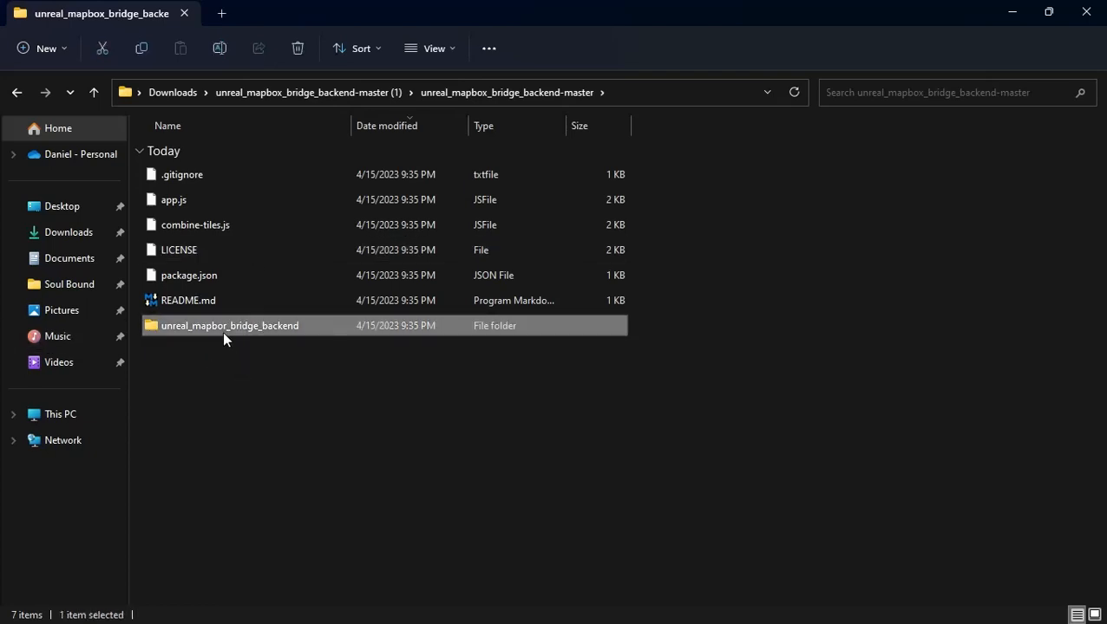
# - Copy the unreal_mapbor_bridge_backend folder to the root of the M23DAssets (F:) drive and open it
pyautogui.click(60, 425)
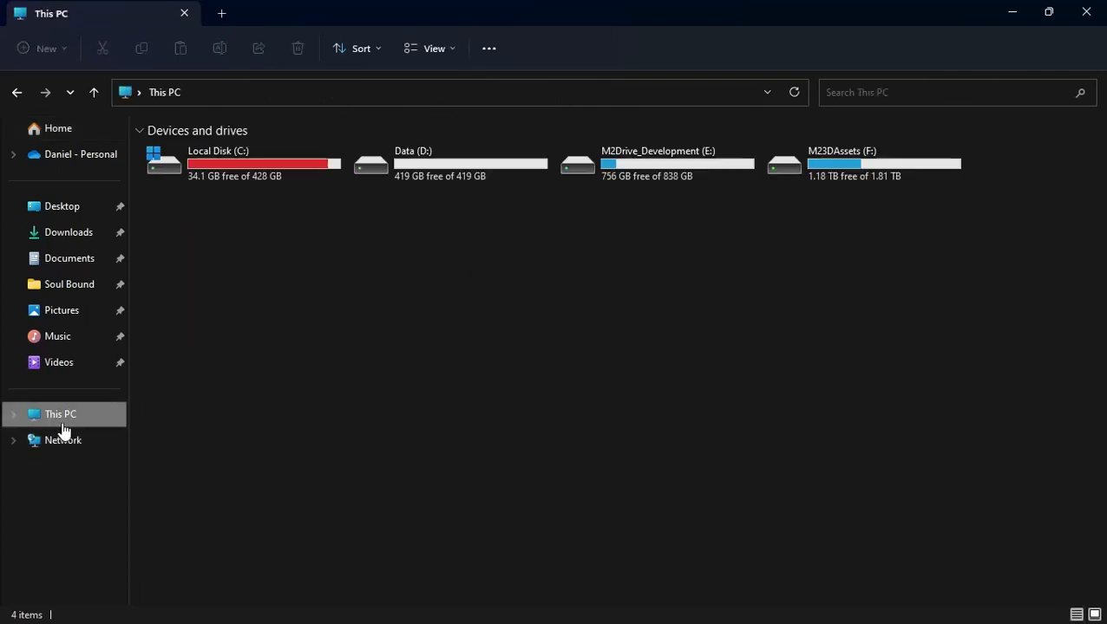
pyautogui.doubleClick(842, 182)
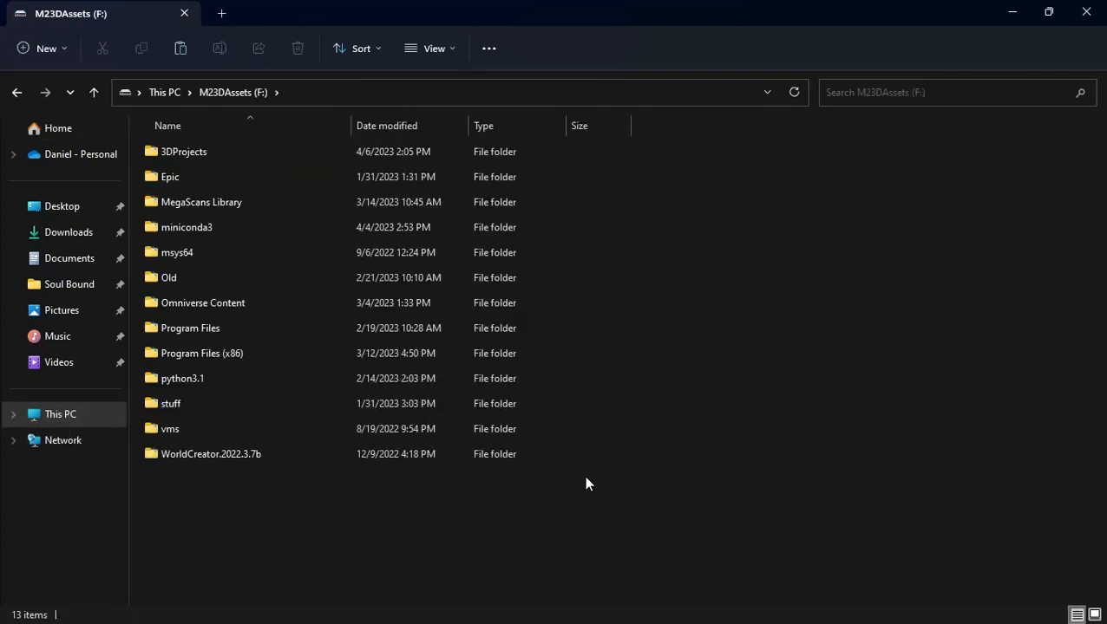
pyautogui.hotkey('ctrl', 'v')
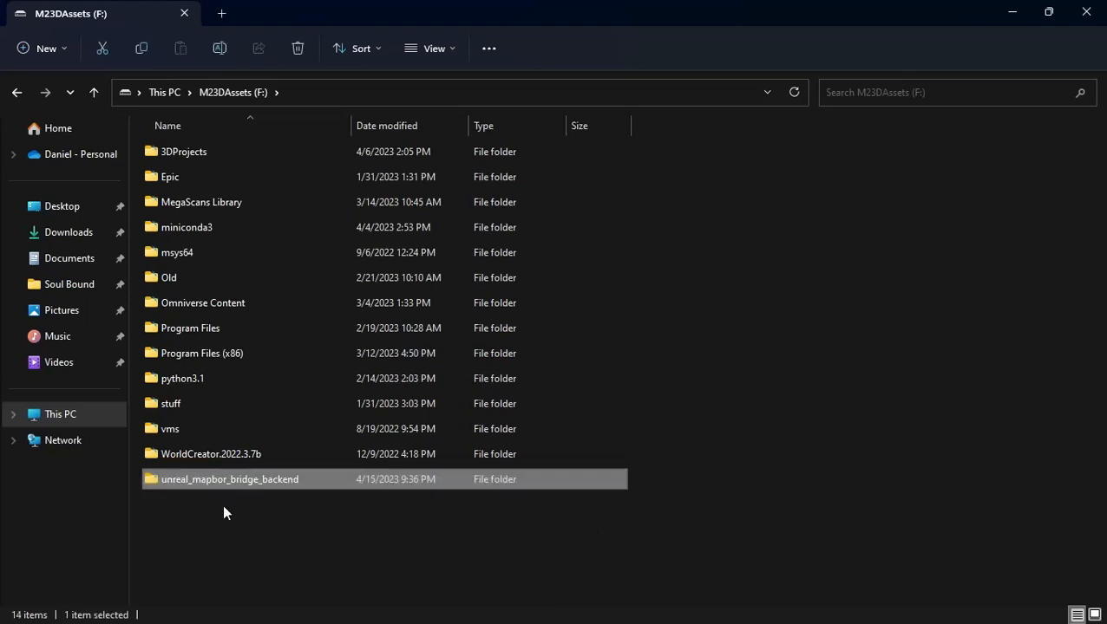
pyautogui.doubleClick(263, 479)
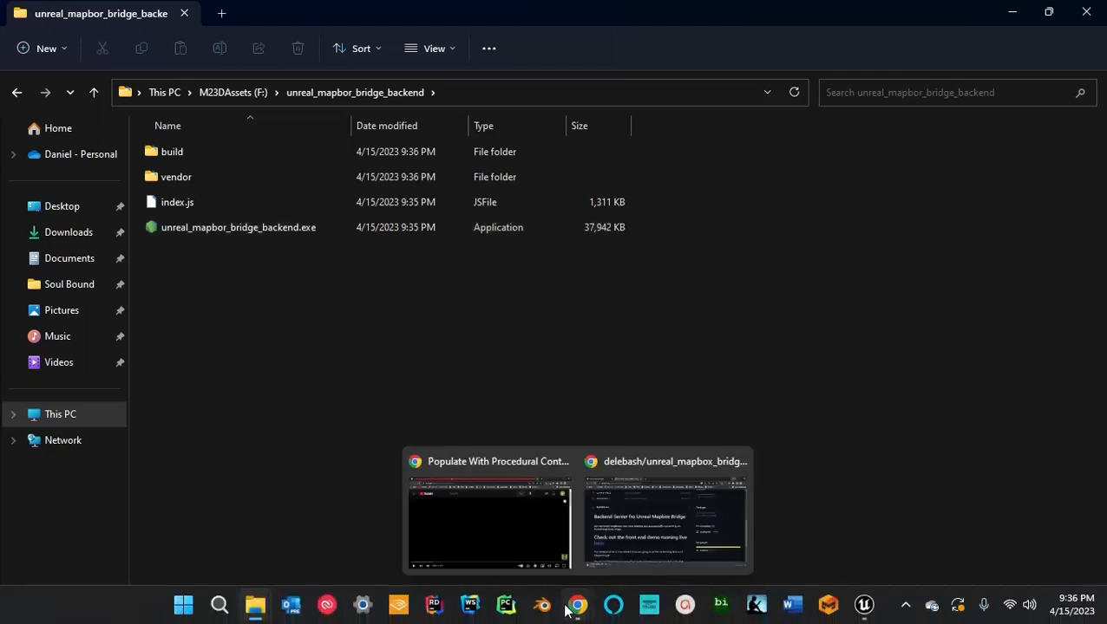
# - Switch to Chrome and review the backend repository's file list and README instructions for running the server
pyautogui.moveTo(577, 604)
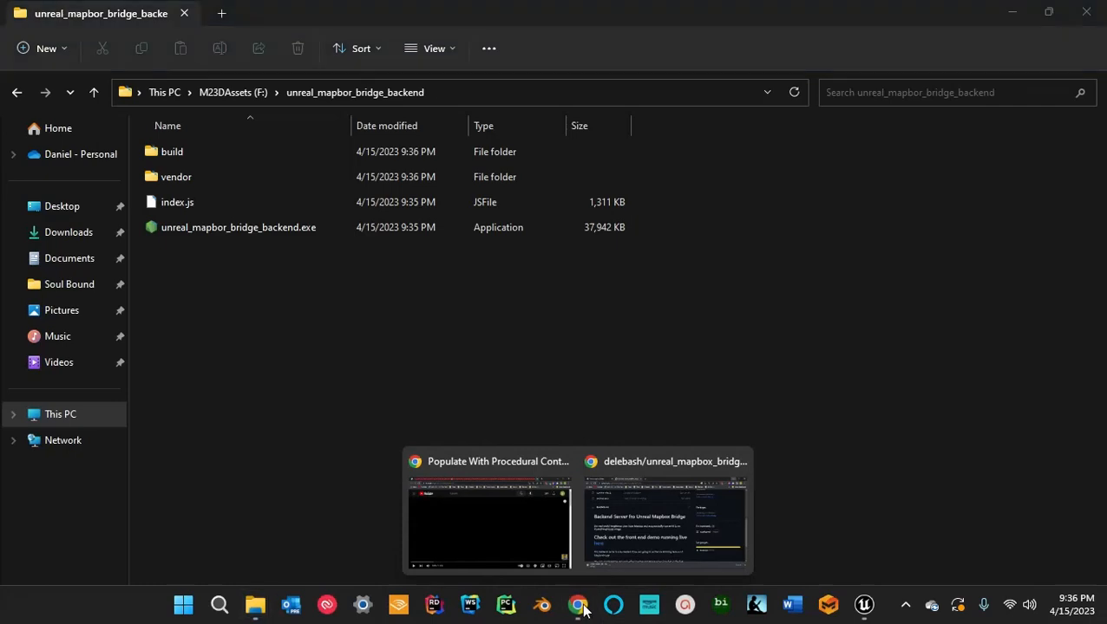
pyautogui.click(614, 546)
pyautogui.scroll(6, 484, 346)
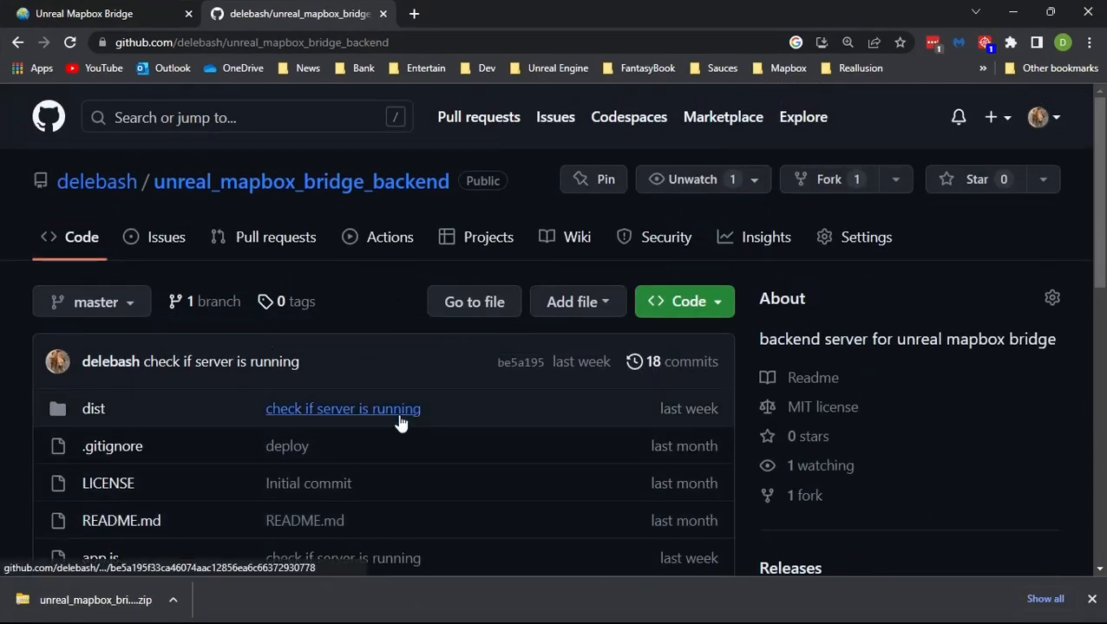
pyautogui.scroll(-8, 382, 422)
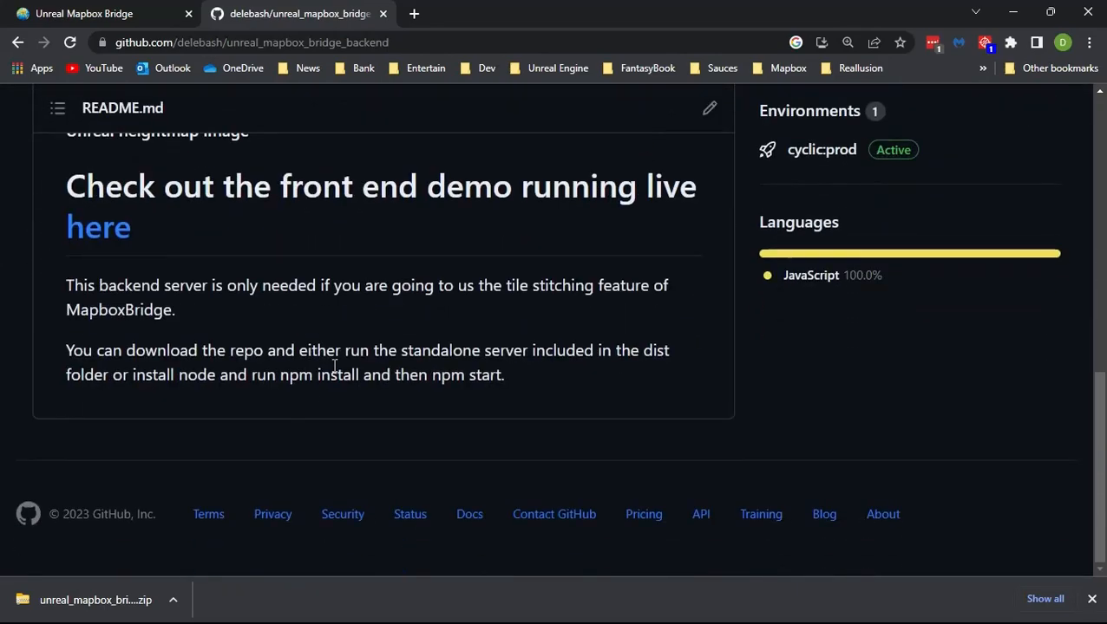
pyautogui.scroll(3, 333, 366)
pyautogui.scroll(3, 334, 366)
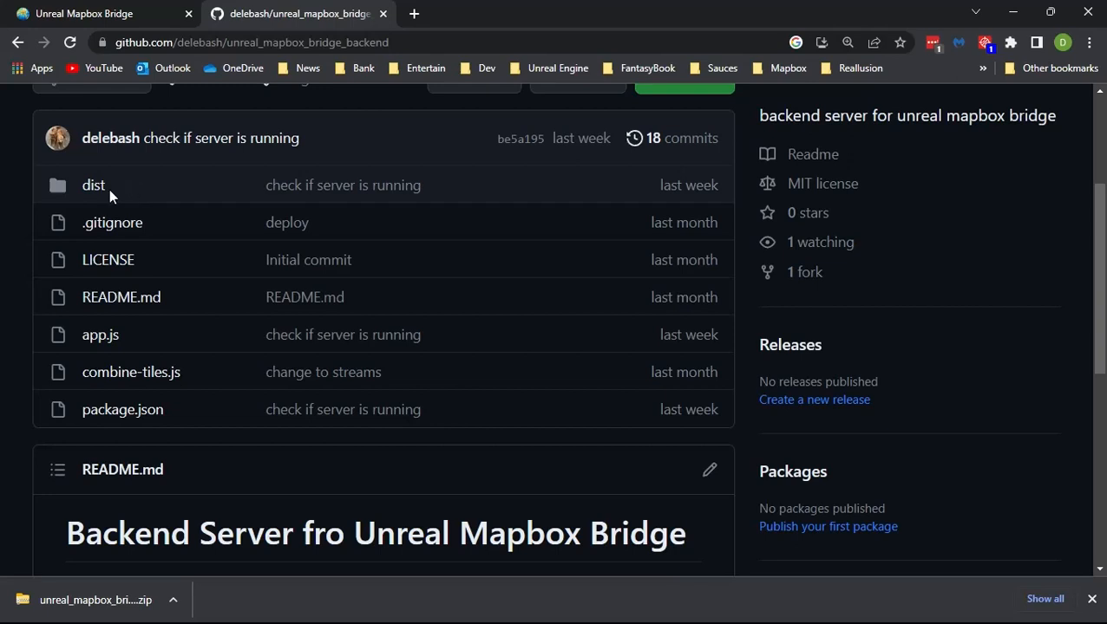
# - Return to File Explorer and run unreal_mapbor_bridge_backend.exe, allowing it past the SmartScreen block
pyautogui.click(1006, 8)
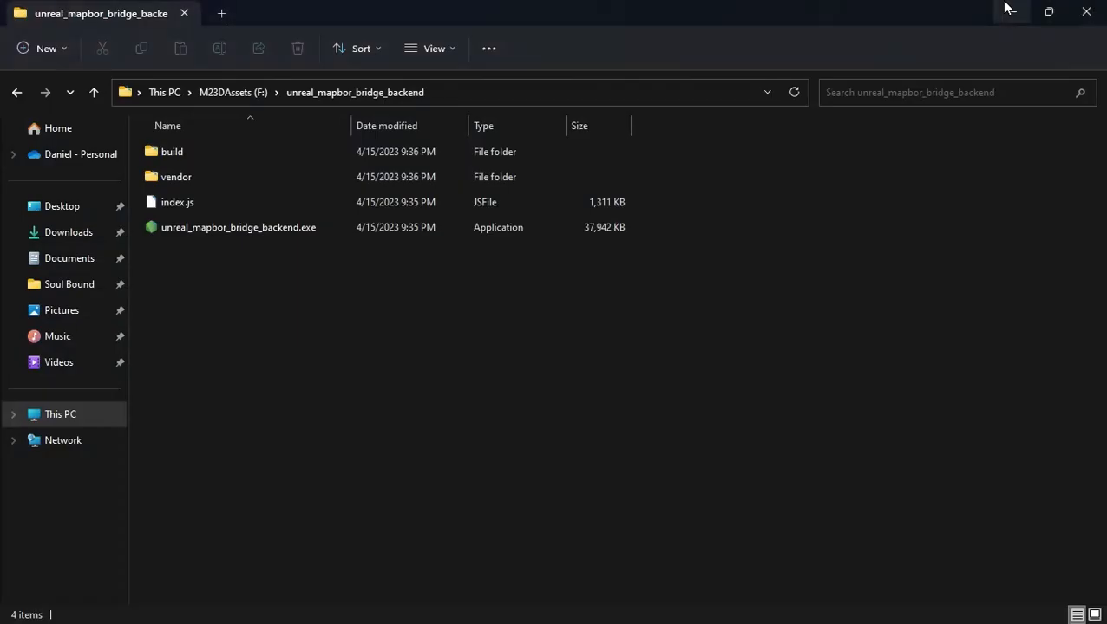
pyautogui.doubleClick(196, 233)
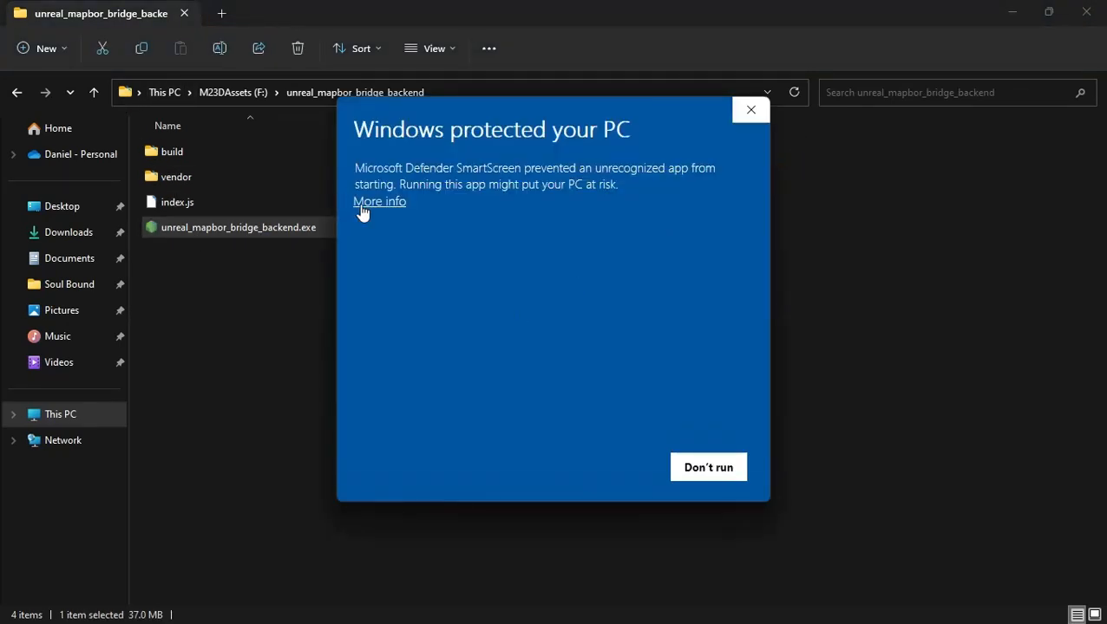
pyautogui.click(379, 202)
pyautogui.click(590, 466)
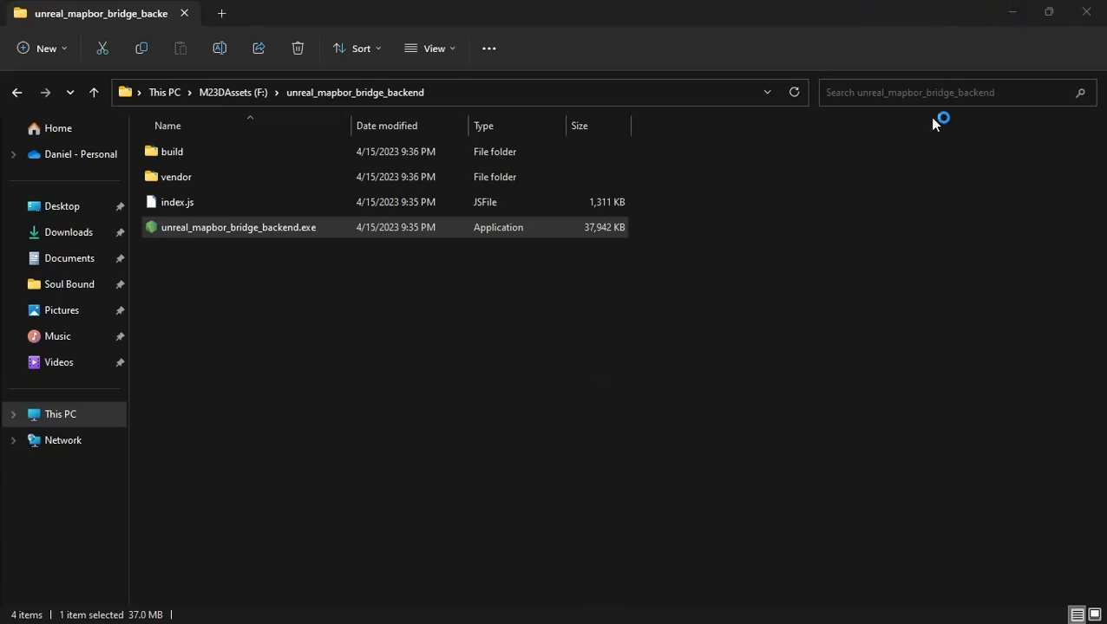
pyautogui.moveTo(864, 611)
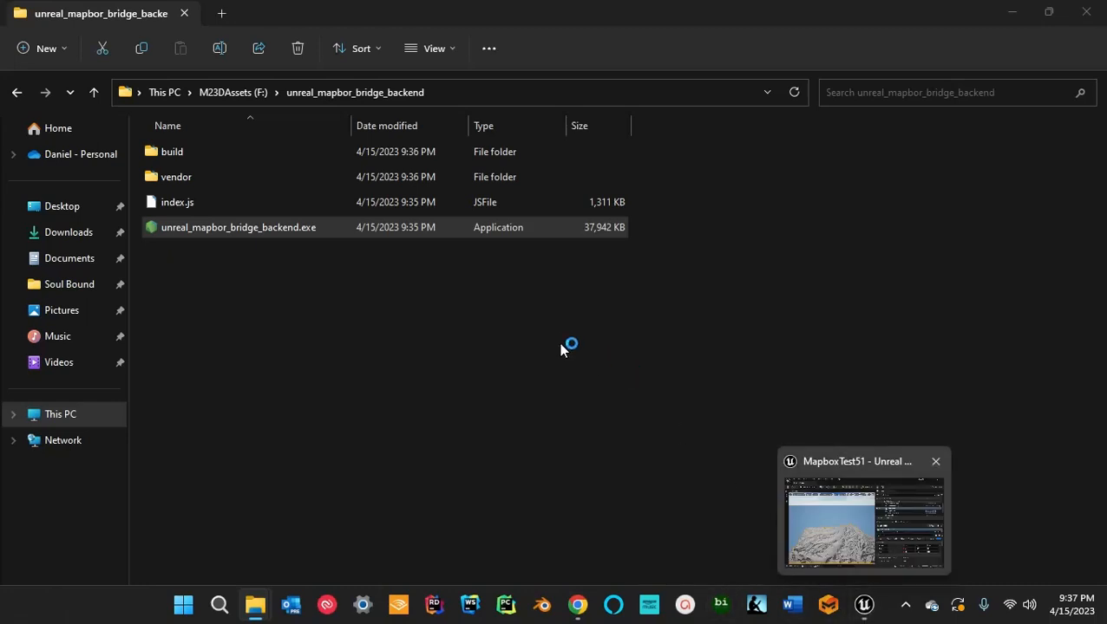
pyautogui.click(863, 607)
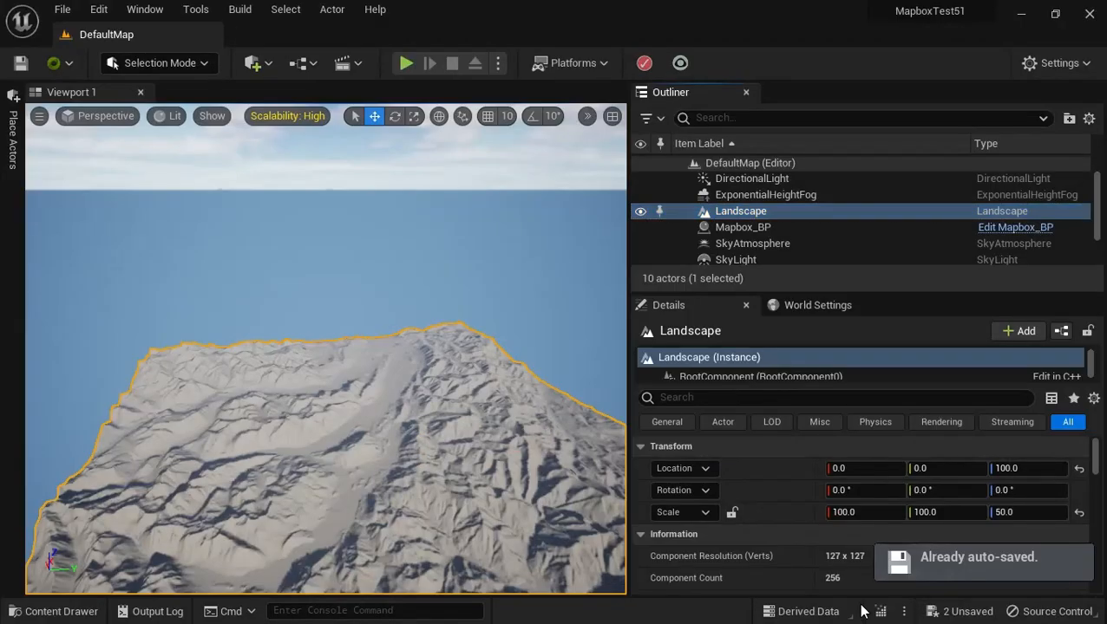
pyautogui.click(1019, 19)
pyautogui.click(1018, 17)
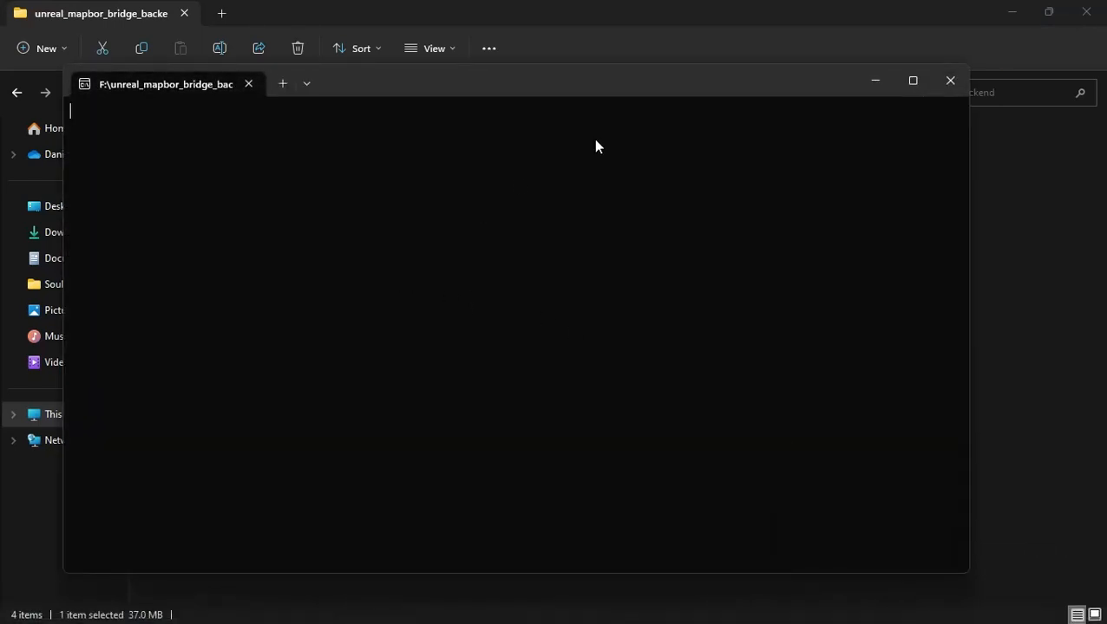
# - Move the backend server's terminal window aside and minimize it, leaving the server running
pyautogui.moveTo(786, 79); pyautogui.dragTo(855, 166)
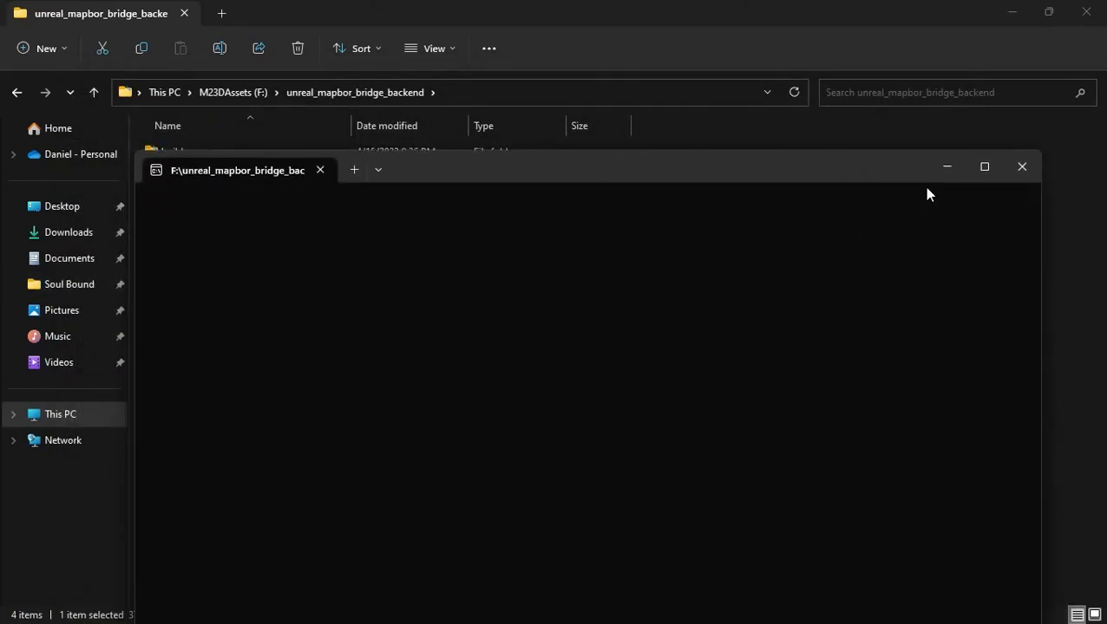
pyautogui.click(941, 166)
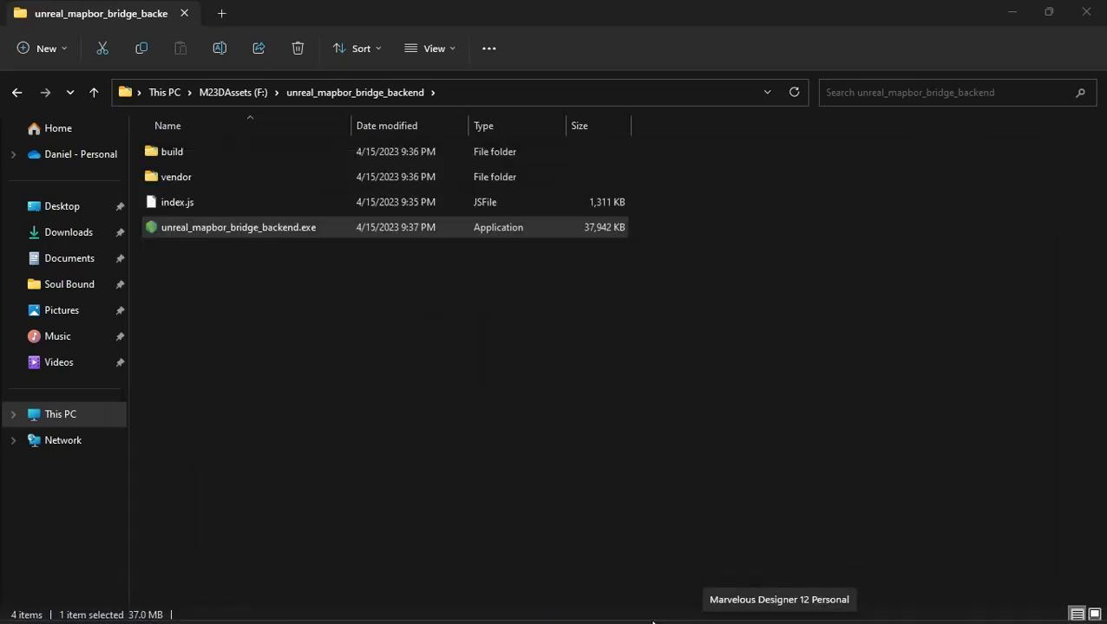
# - Switch to Chrome, close the GitHub repository tab, and allow terrain.justgeektechs.com to edit files in the Mountain Lake photos folder
pyautogui.moveTo(539, 607)
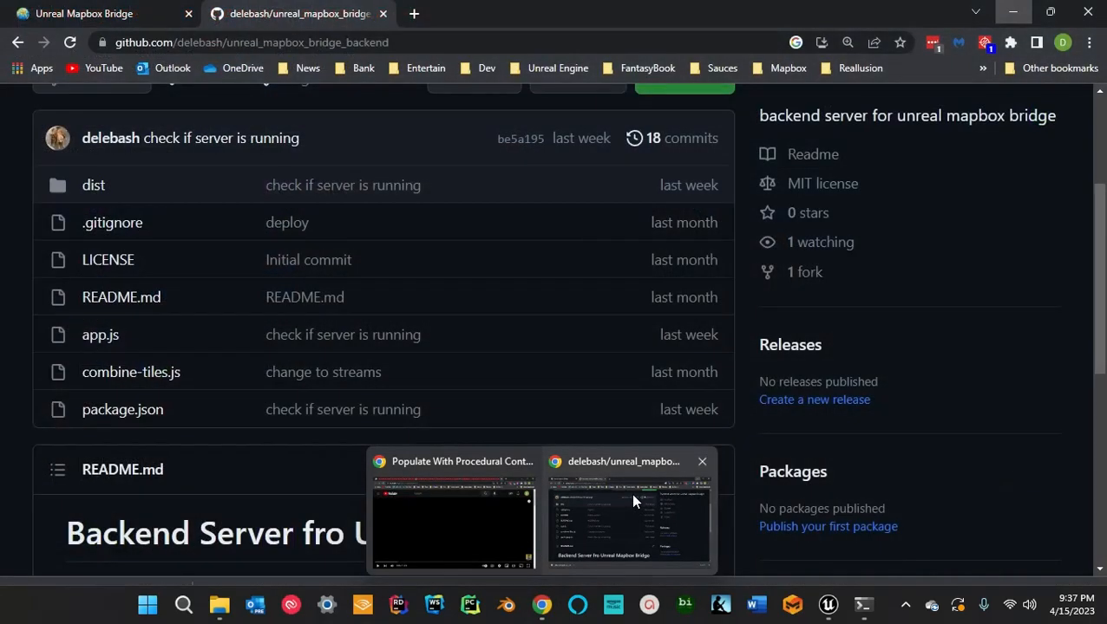
pyautogui.click(631, 494)
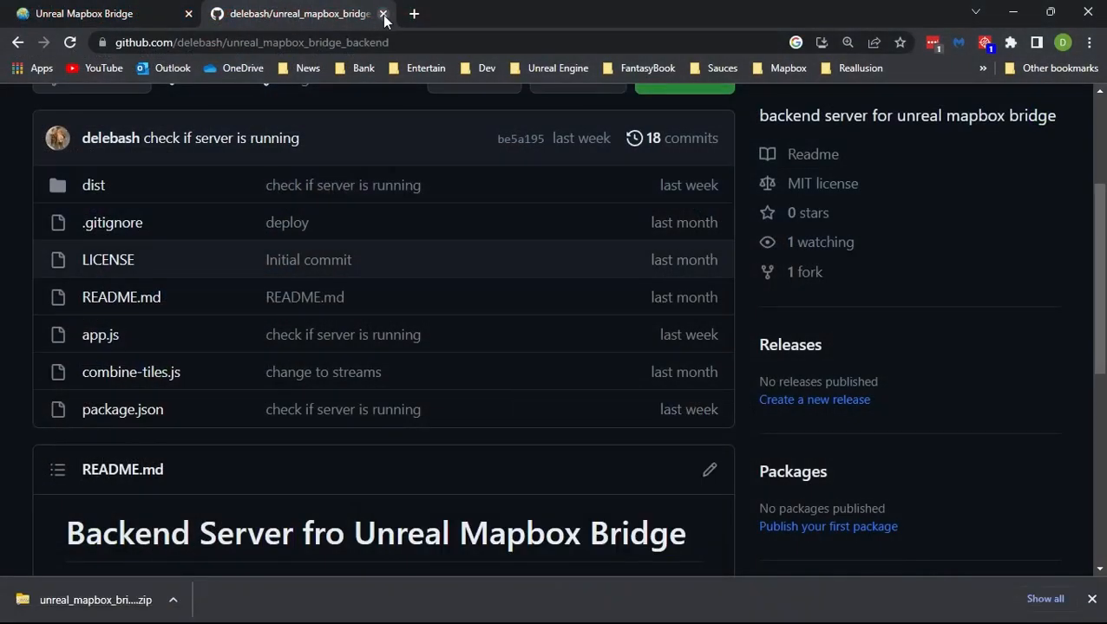
pyautogui.click(383, 13)
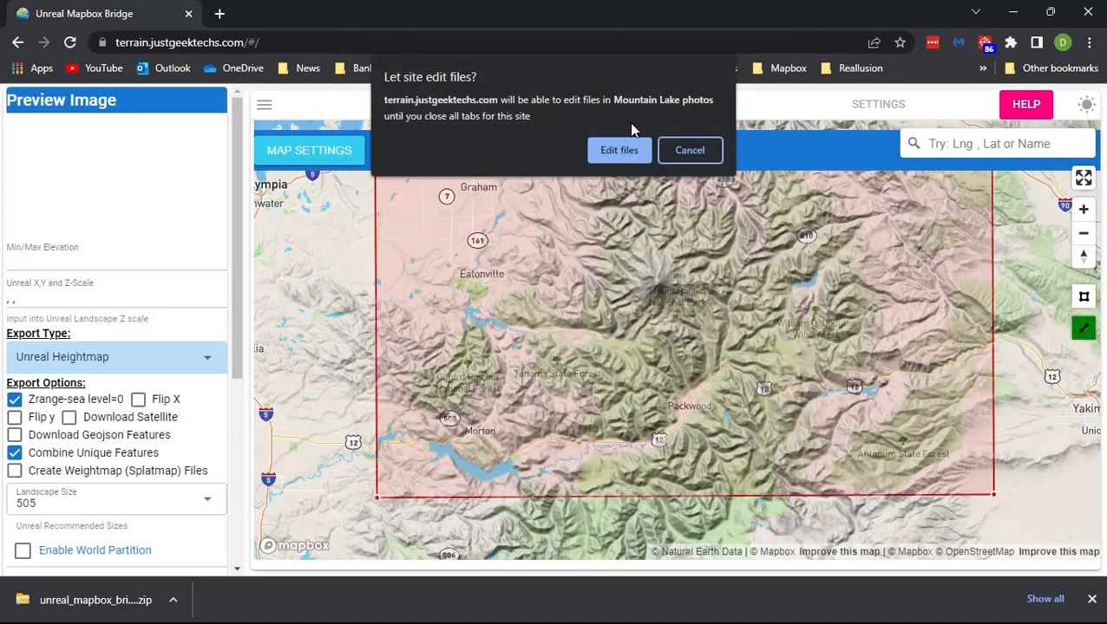
pyautogui.click(618, 153)
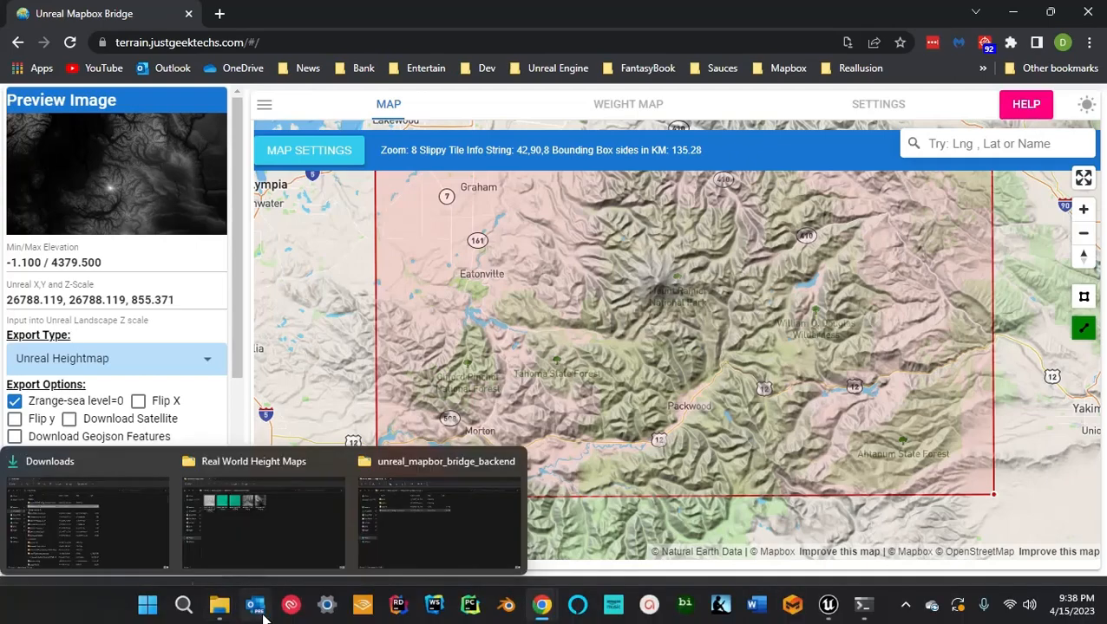
# - Switch to File Explorer, delete all the PNG files in the Real World Height Maps folder, and return to Chrome
pyautogui.moveTo(219, 604)
pyautogui.click(241, 572)
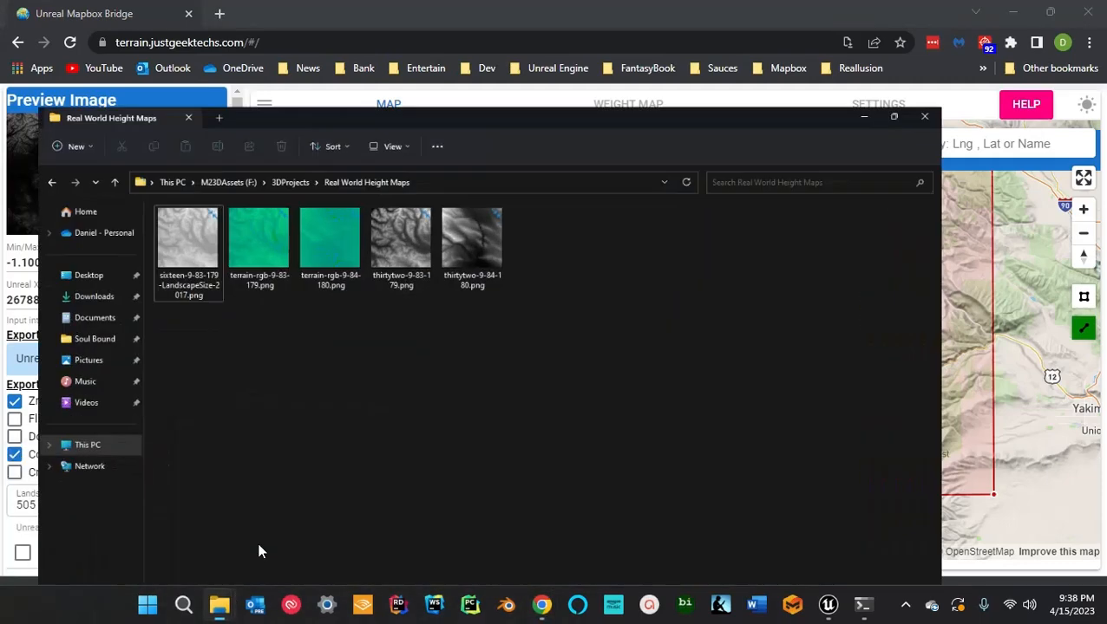
pyautogui.hotkey('ctrl', 'a')
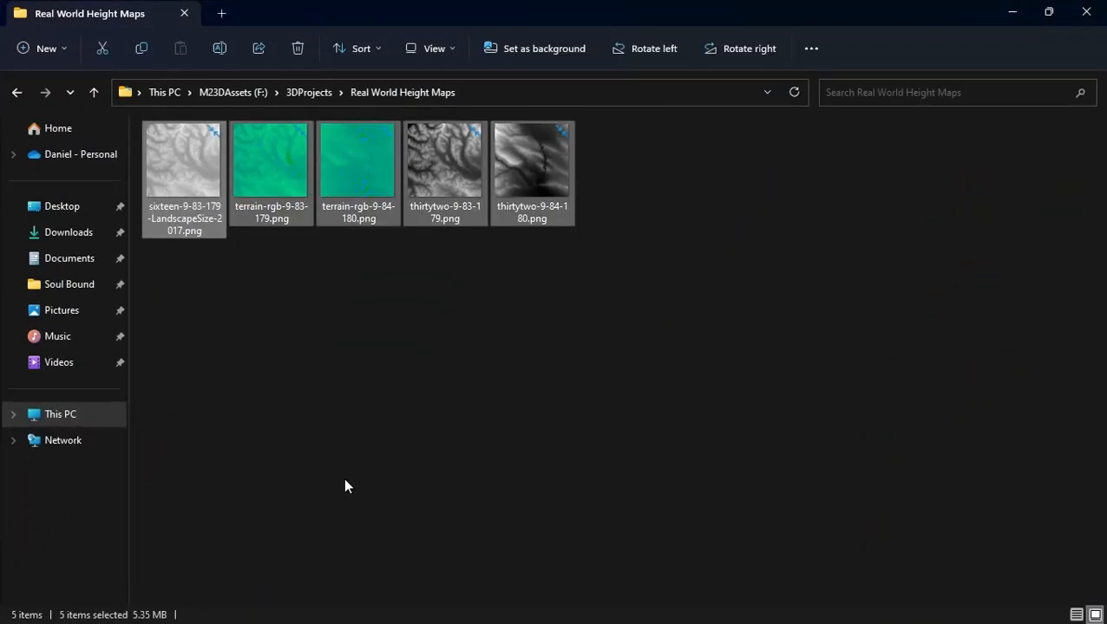
pyautogui.press('Delete')
pyautogui.click(1010, 11)
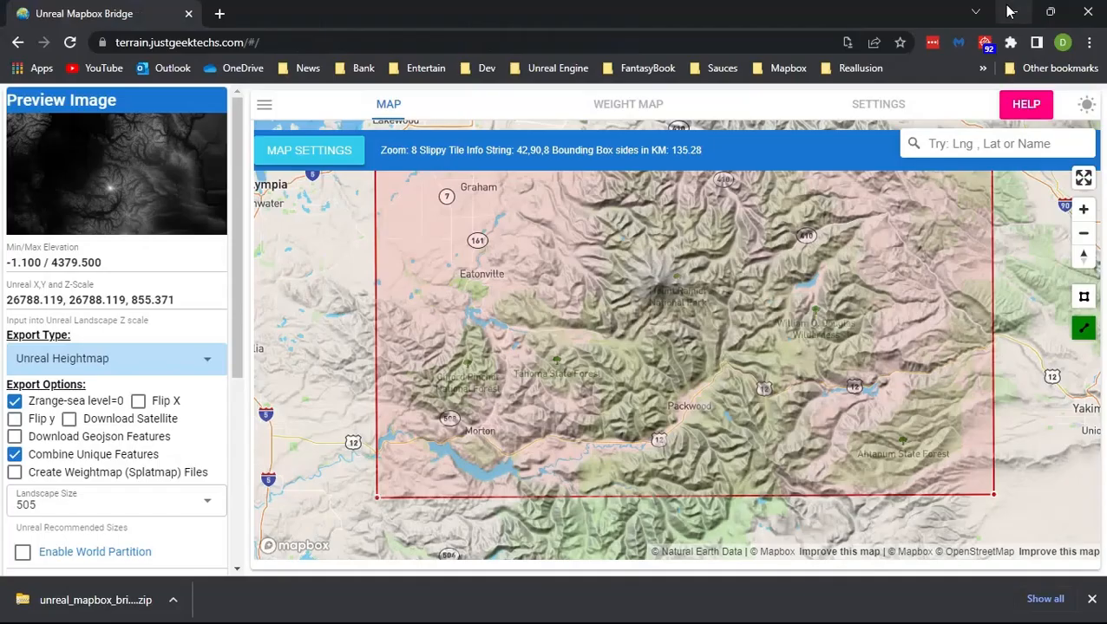
# - Regenerate the heightmap for the Mount Rainier bounding box and check the Real World Height Maps folder in File Explorer, going up to 3DProjects
pyautogui.click(664, 288)
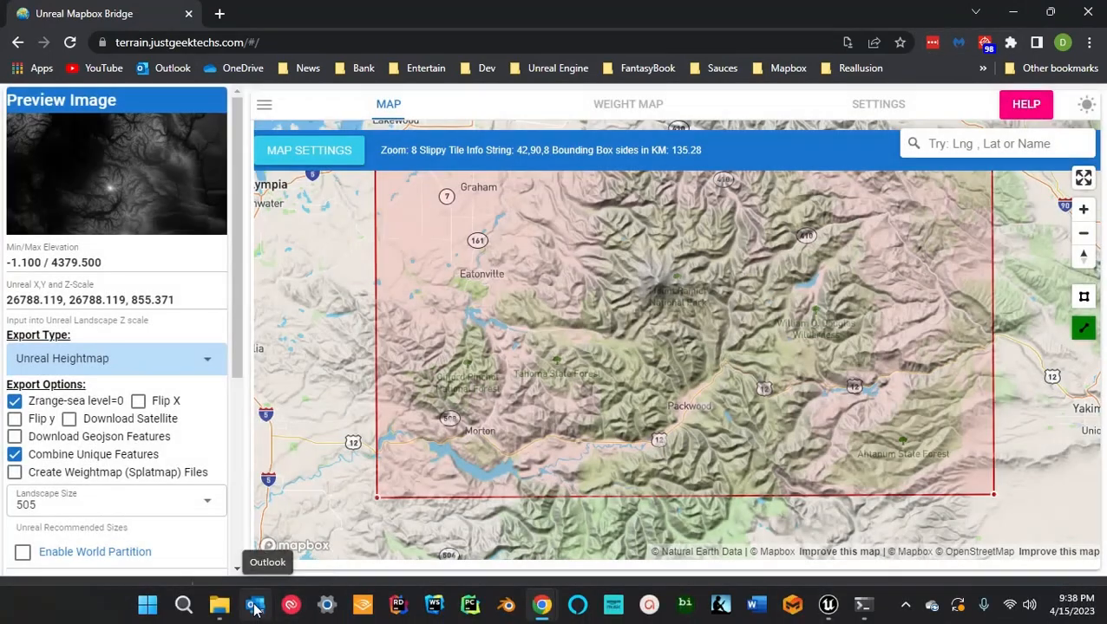
pyautogui.moveTo(221, 598)
pyautogui.click(265, 507)
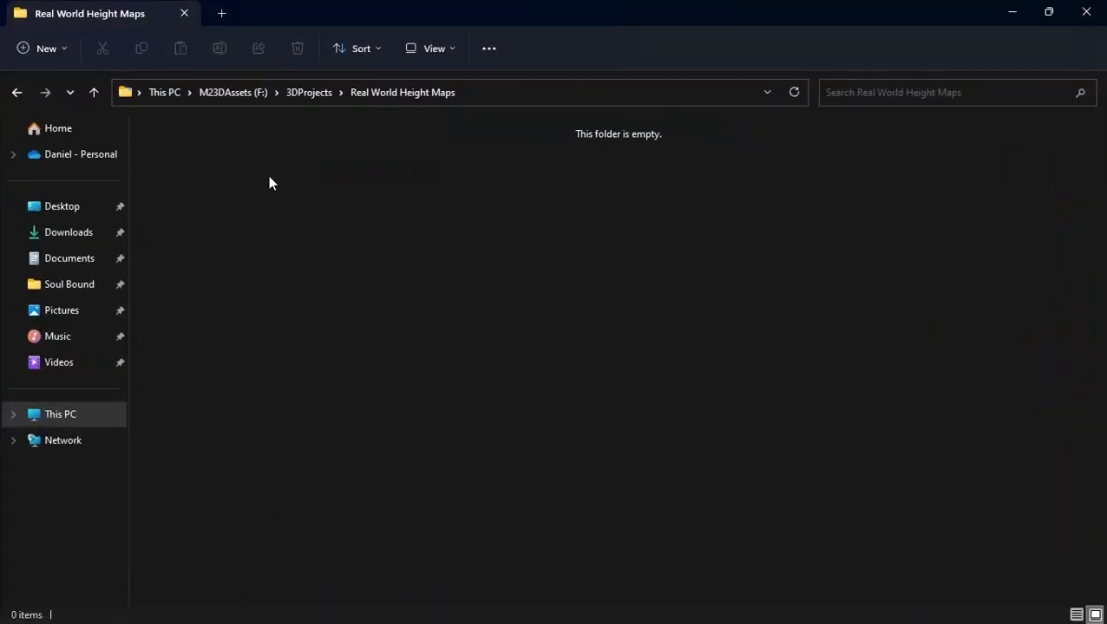
pyautogui.click(306, 93)
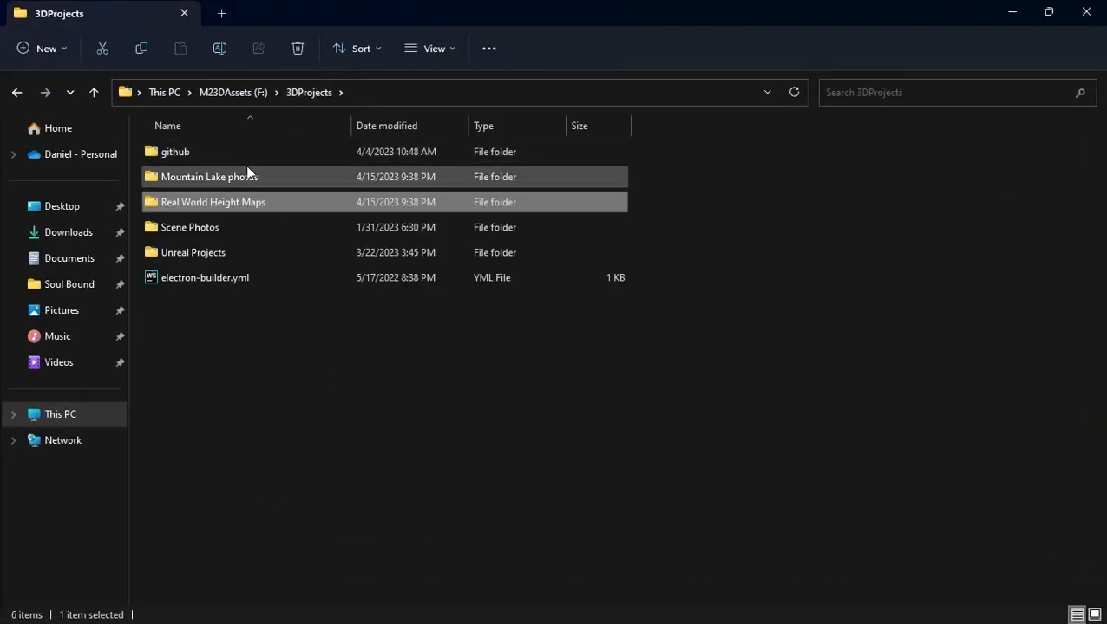
pyautogui.click(1011, 10)
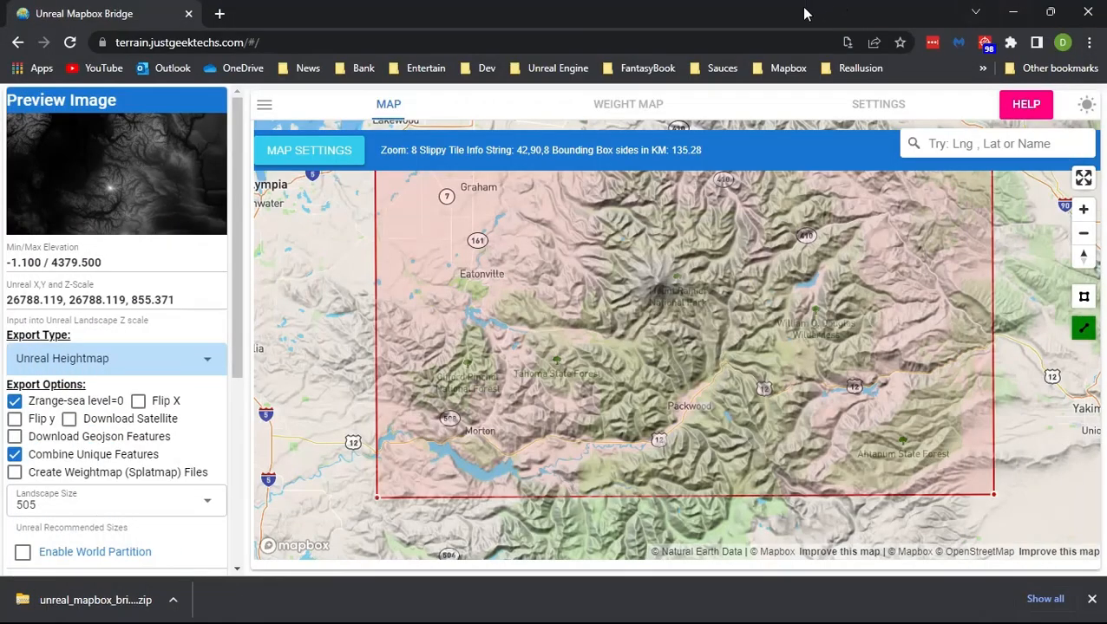
# - Change the download folder in the settings to Real World Height Maps inside 3DProjects, and allow the site to view its files
pyautogui.click(907, 106)
pyautogui.scroll(-5, 803, 325)
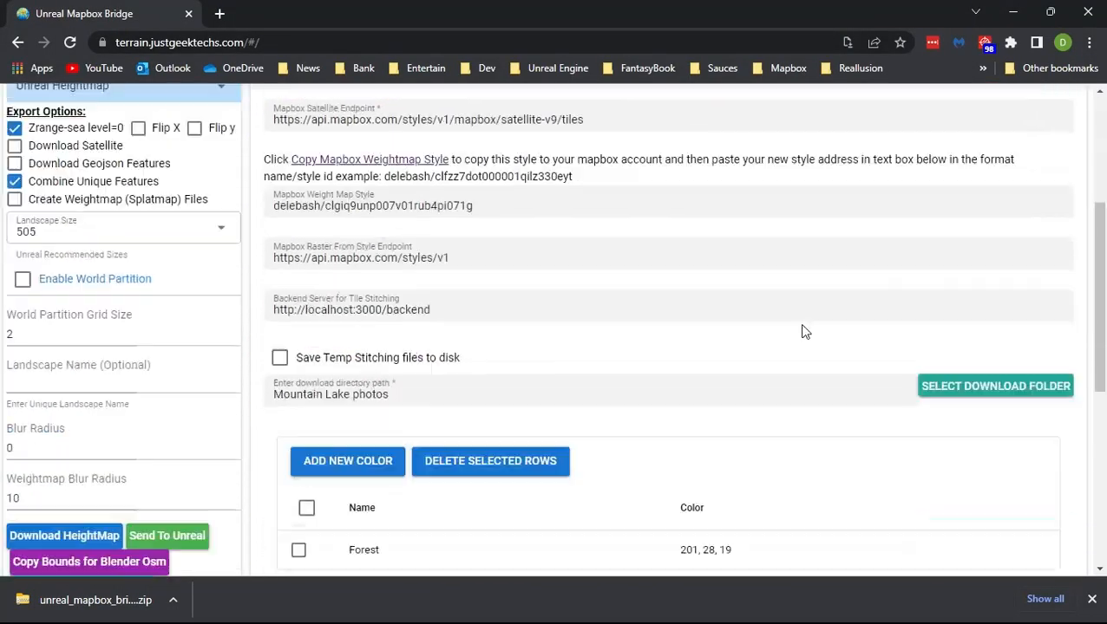
pyautogui.click(945, 333)
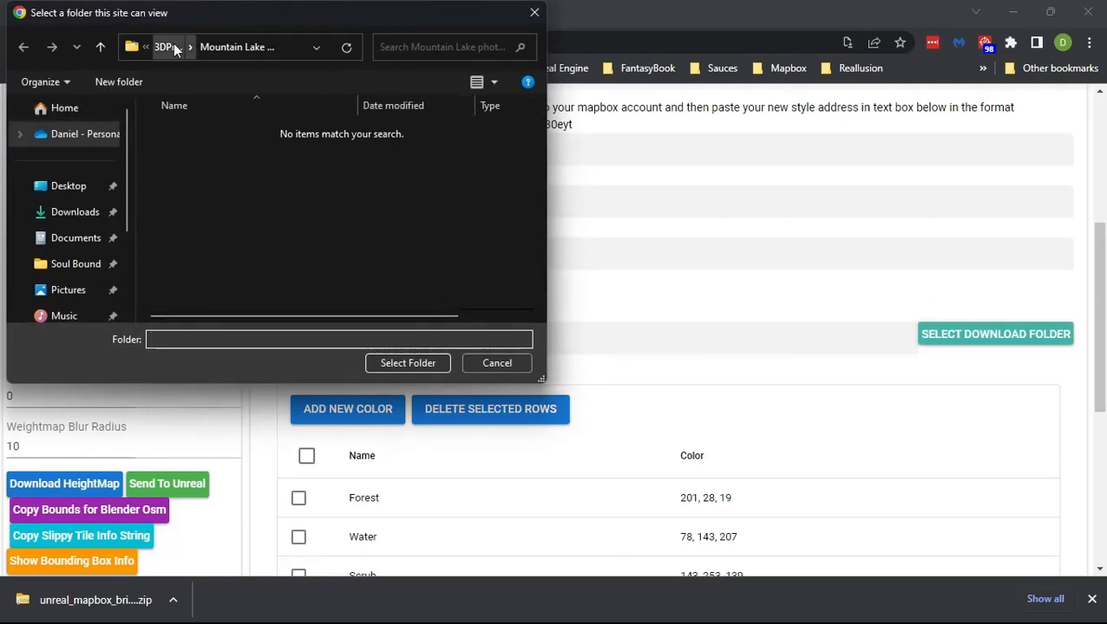
pyautogui.click(169, 47)
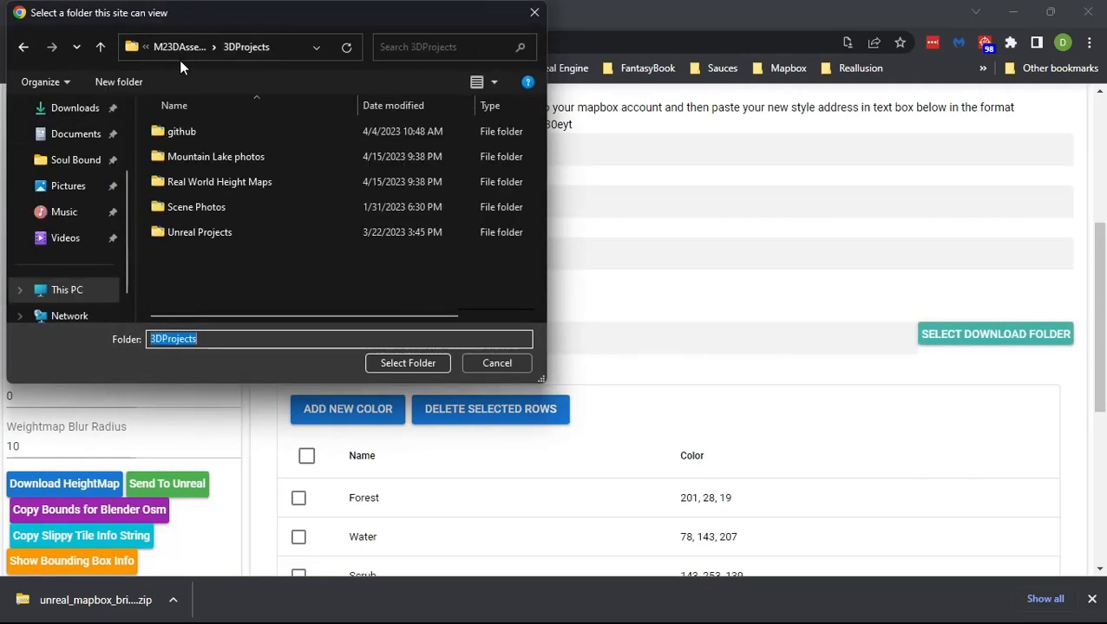
pyautogui.click(213, 182)
pyautogui.click(405, 362)
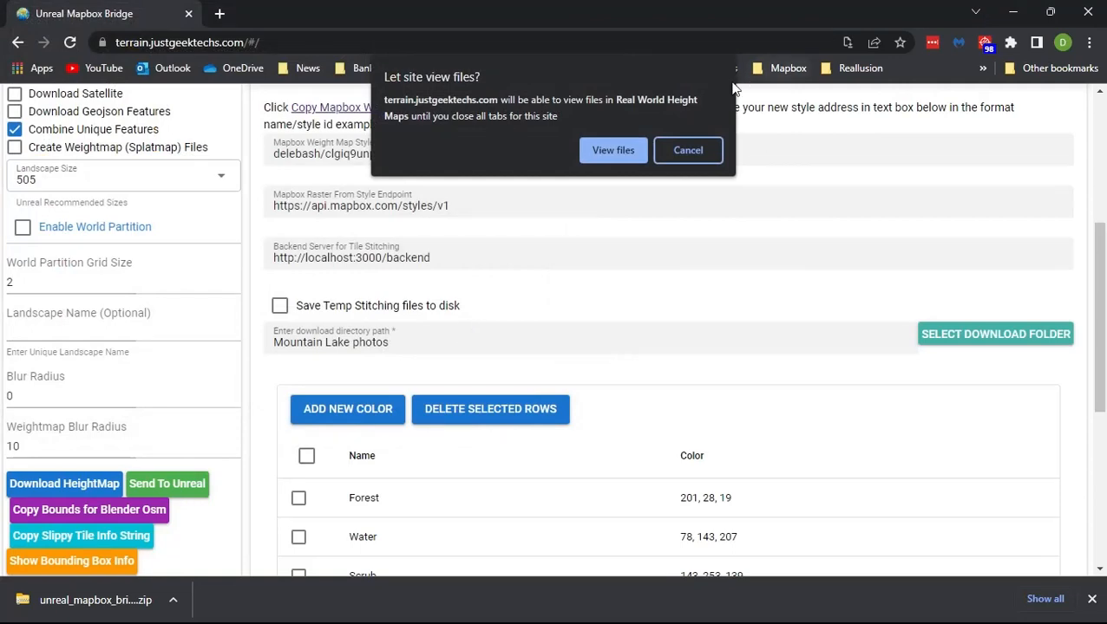
pyautogui.click(613, 151)
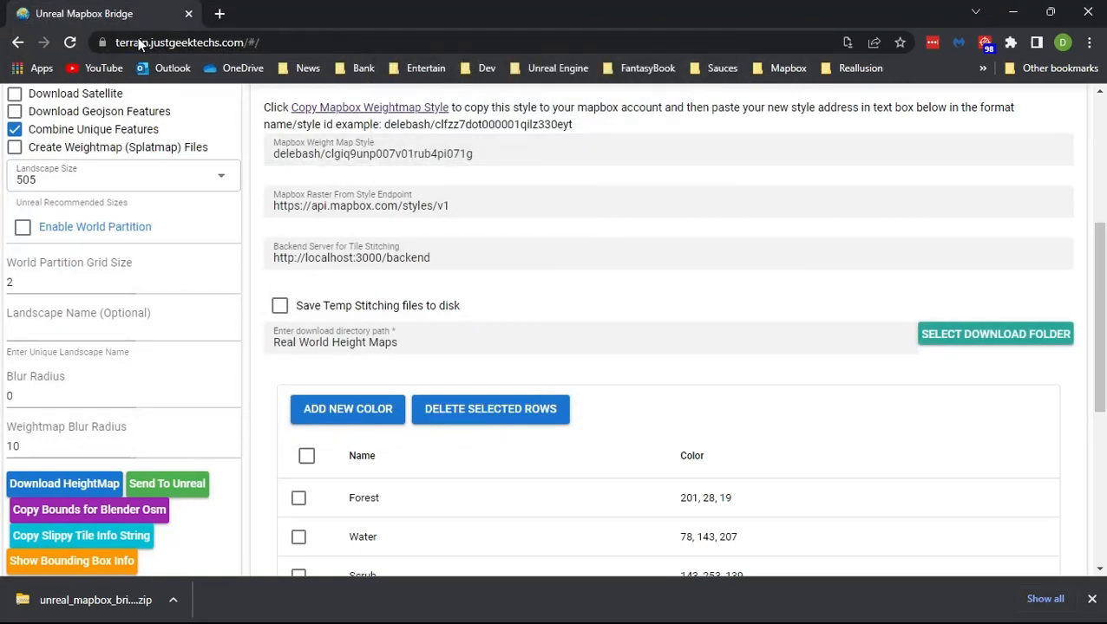
# - Return to the map, export the Mount Rainier box's heightmap again, and allow the site to save changes to Real World Height Maps
pyautogui.scroll(5, 373, 113)
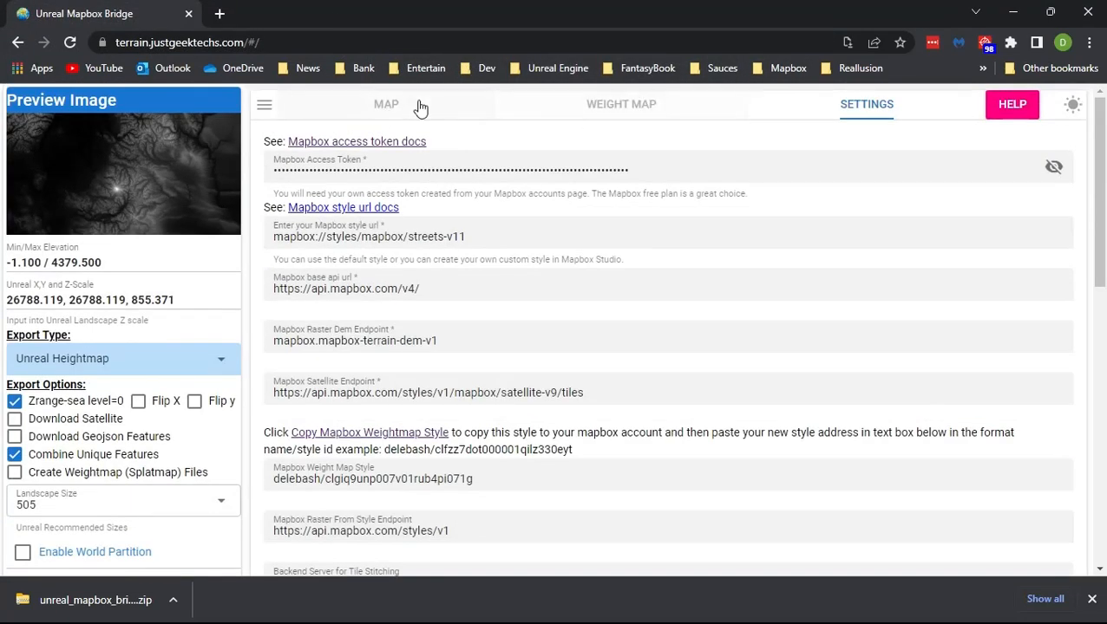
pyautogui.click(390, 104)
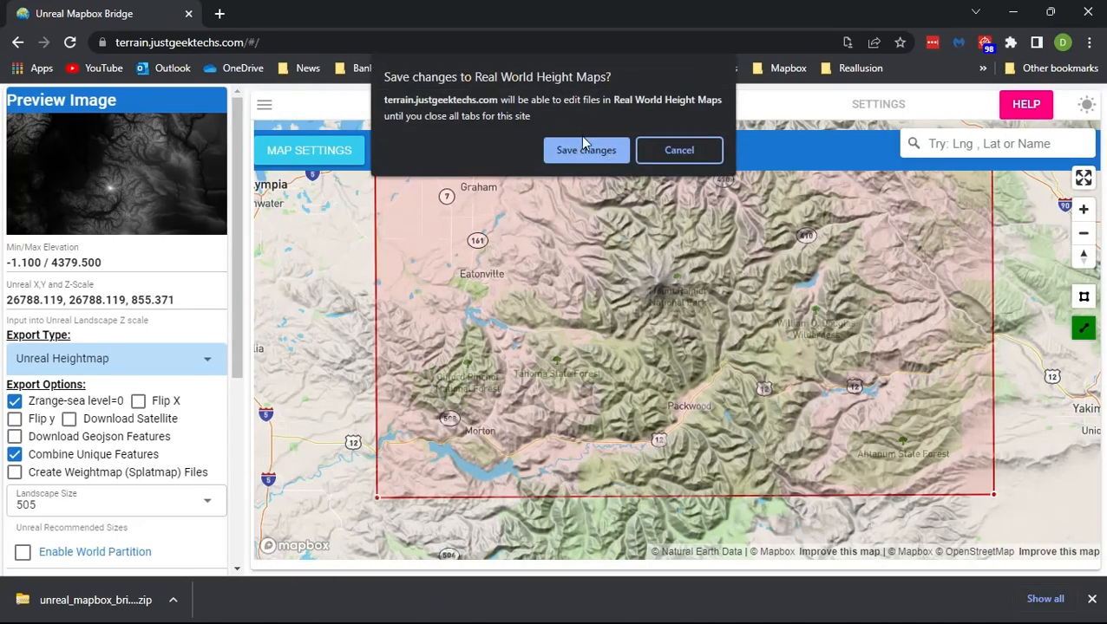
pyautogui.click(584, 150)
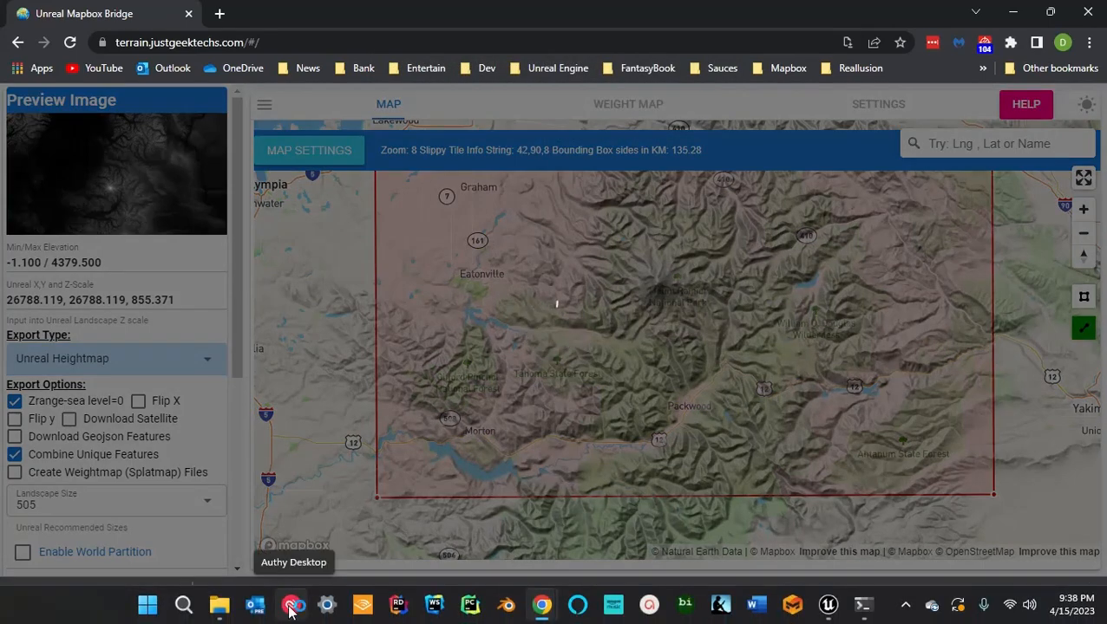
# - Switch to File Explorer, open Real World Height Maps, and view thirtytwo-8-42-90.png in the image viewer
pyautogui.moveTo(220, 607)
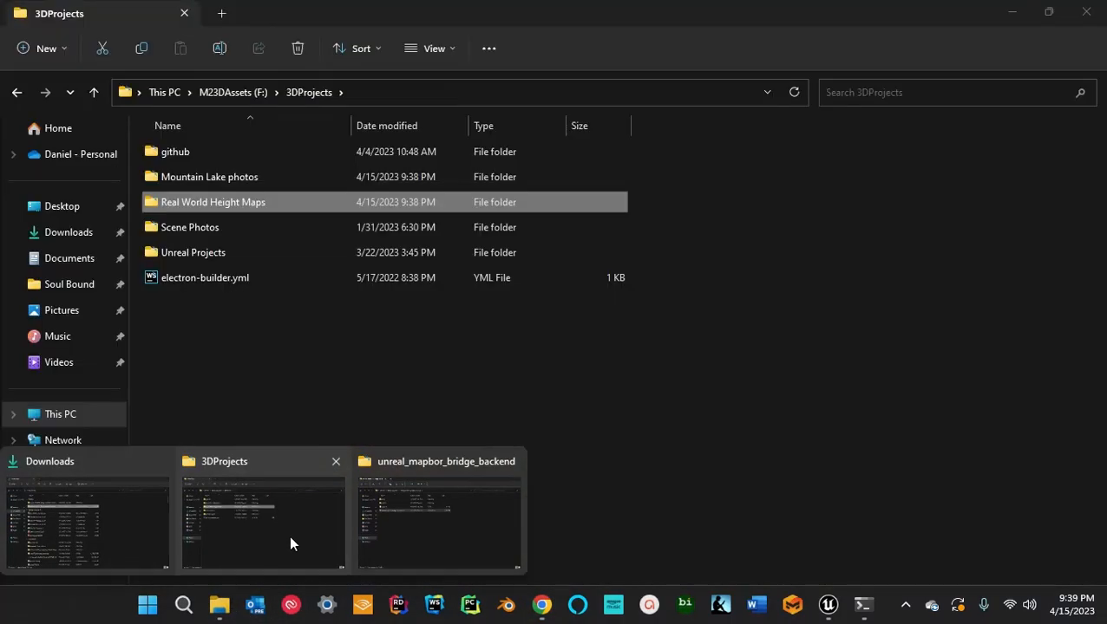
pyautogui.click(289, 535)
pyautogui.doubleClick(245, 203)
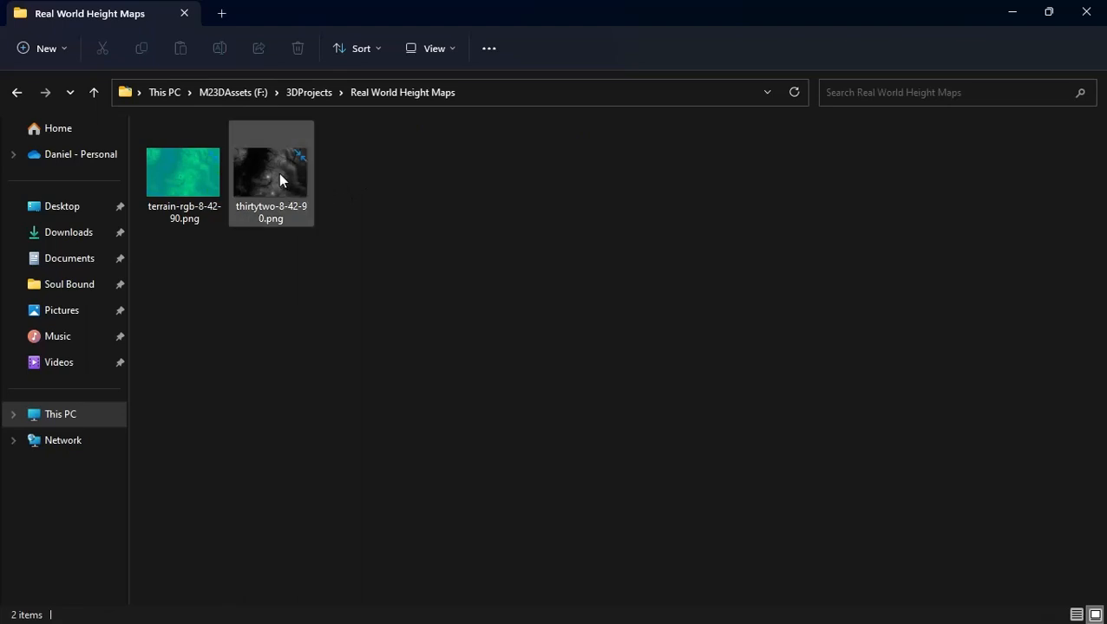
pyautogui.click(269, 186)
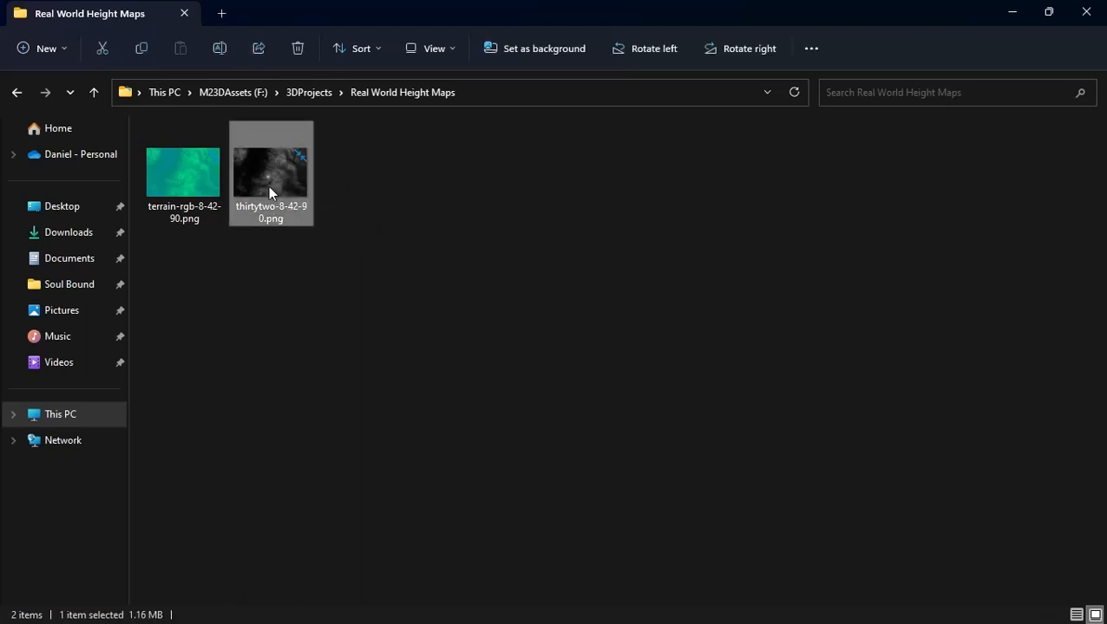
pyautogui.doubleClick(268, 185)
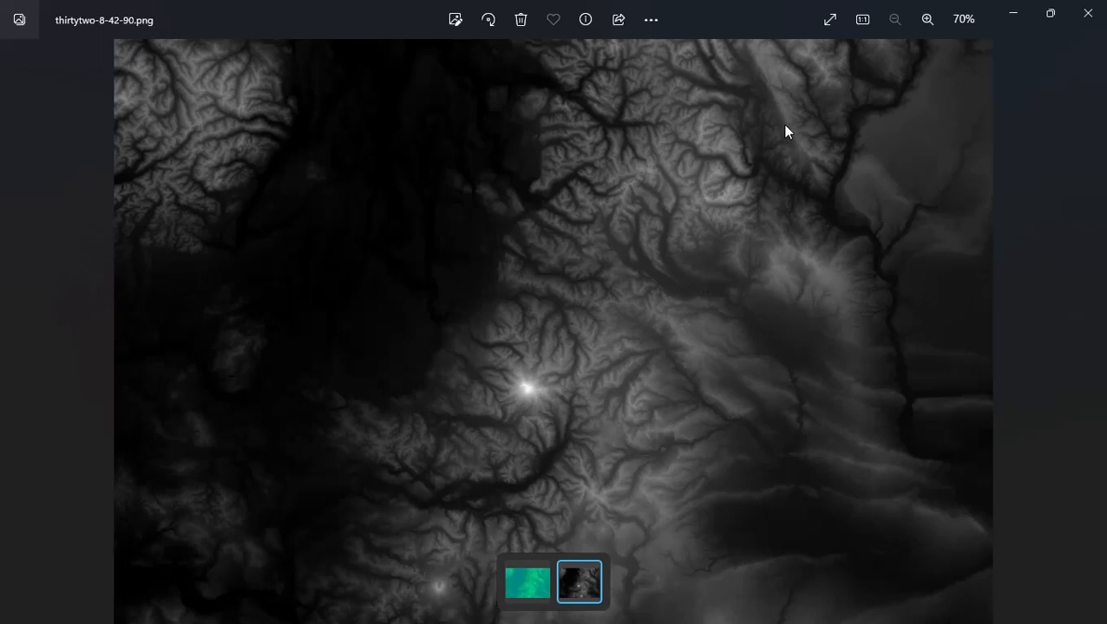
pyautogui.click(1092, 20)
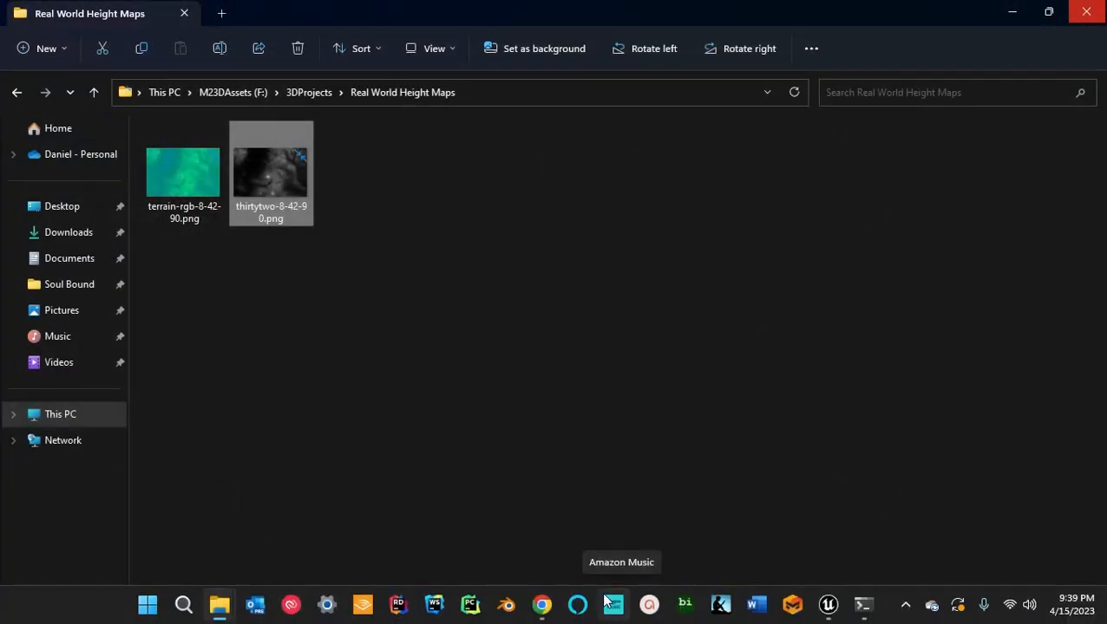
# - Switch back to Chrome and move the bounding box east from Mount Rainier, past Yakima, to the area around Othello
pyautogui.moveTo(554, 610)
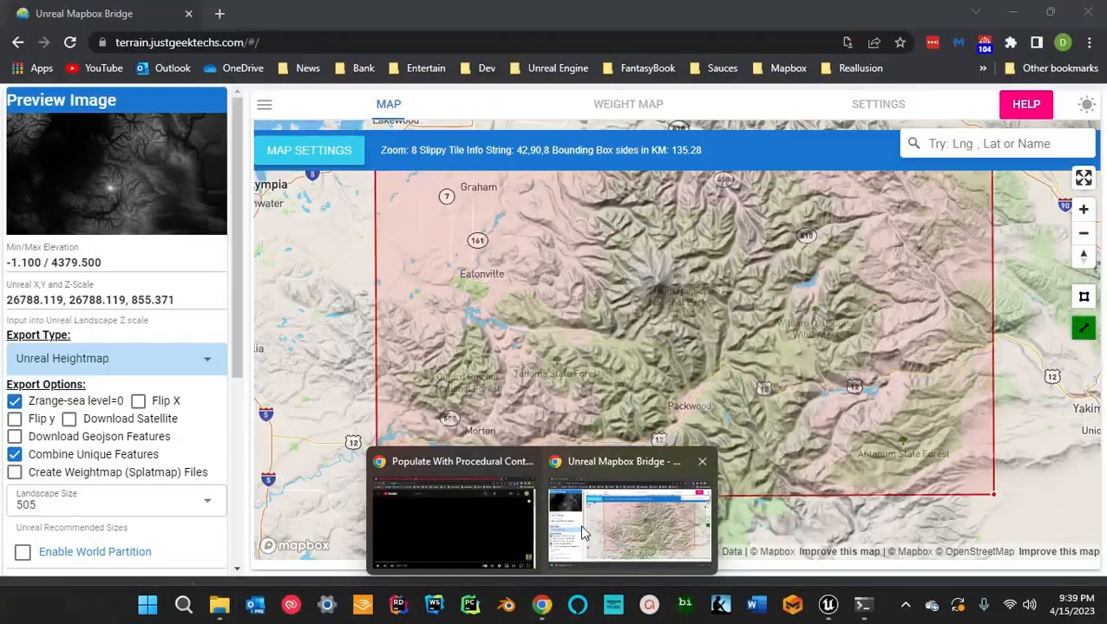
pyautogui.click(579, 522)
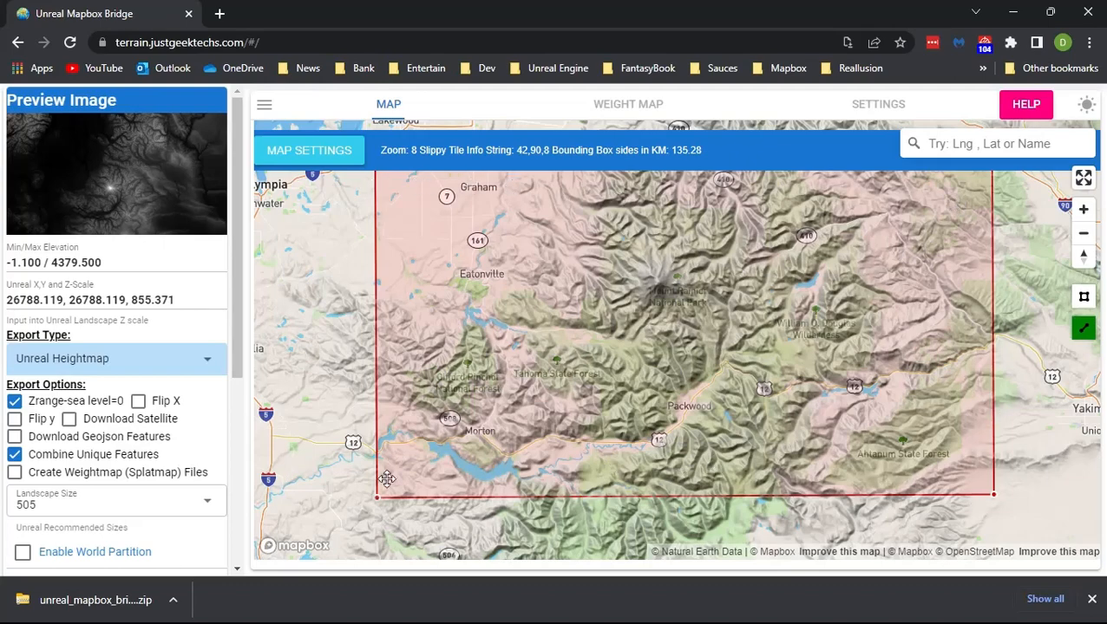
pyautogui.moveTo(493, 295); pyautogui.dragTo(471, 277)
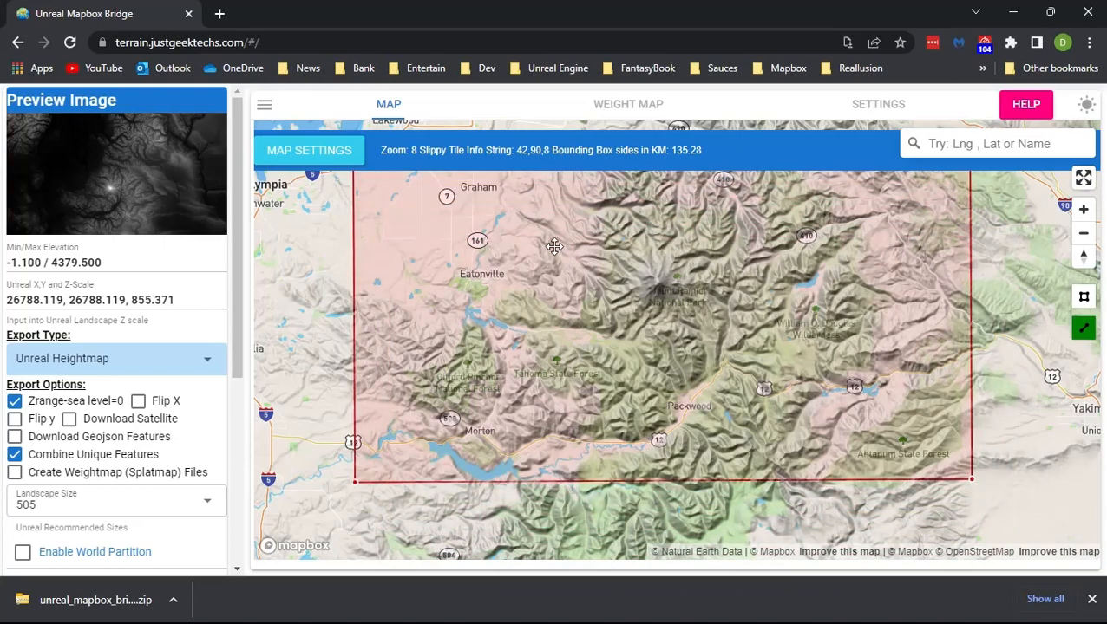
pyautogui.moveTo(554, 230); pyautogui.dragTo(1065, 218)
pyautogui.moveTo(742, 297); pyautogui.dragTo(225, 319)
pyautogui.moveTo(337, 194); pyautogui.dragTo(326, 288)
pyautogui.scroll(2, 146, 213)
pyautogui.scroll(1, 144, 217)
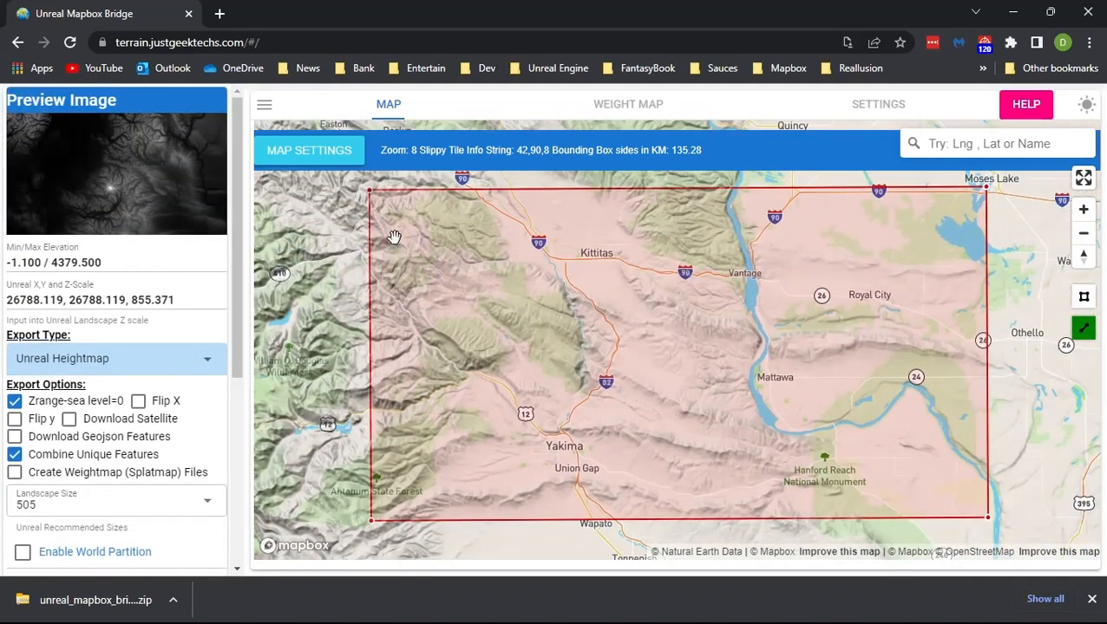
pyautogui.moveTo(532, 336); pyautogui.dragTo(861, 307)
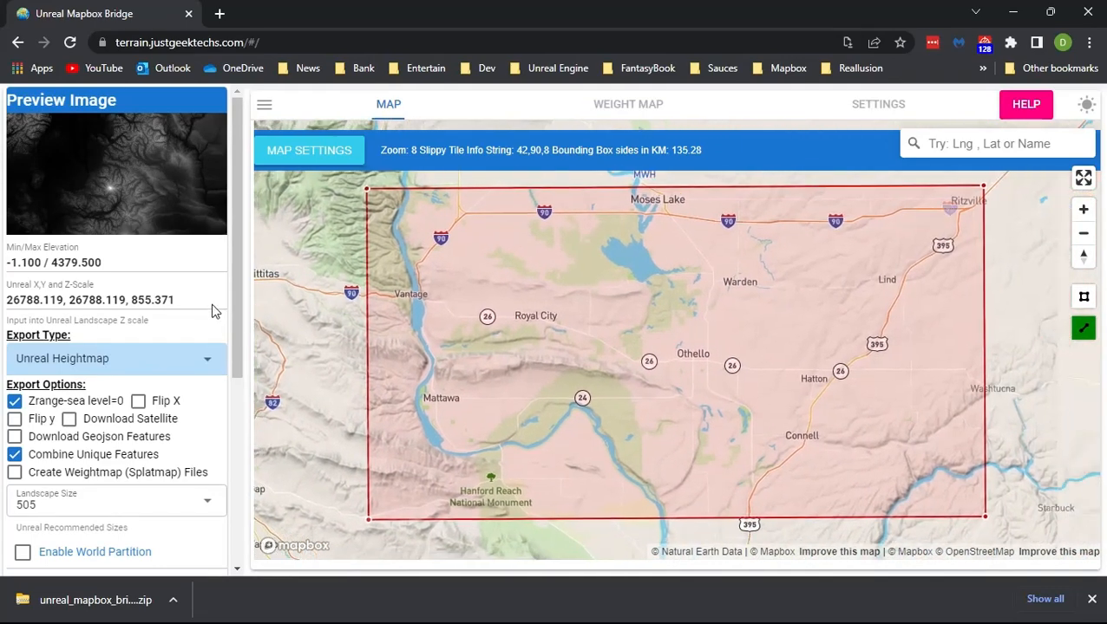
pyautogui.moveTo(618, 328); pyautogui.dragTo(760, 328)
pyautogui.scroll(-5, 822, 290)
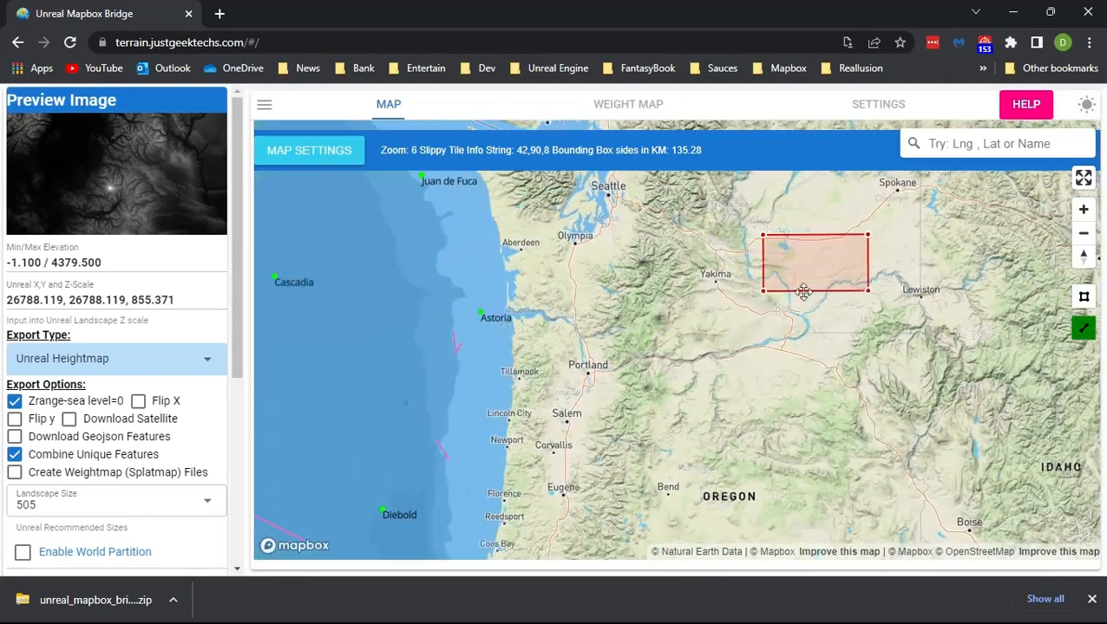
# - Reposition the bounding box southeast over the Umatilla National Forest mountains, between Walla Walla and Lewiston
pyautogui.moveTo(801, 275); pyautogui.dragTo(804, 328)
pyautogui.scroll(1, 811, 321)
pyautogui.scroll(4, 812, 321)
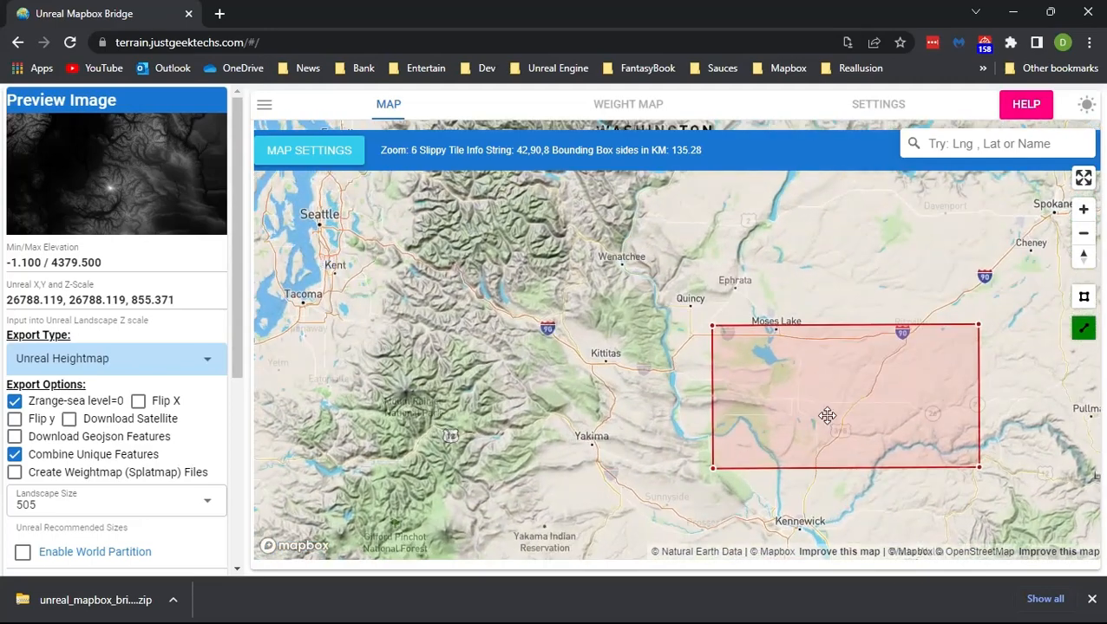
pyautogui.moveTo(827, 416); pyautogui.dragTo(774, 380)
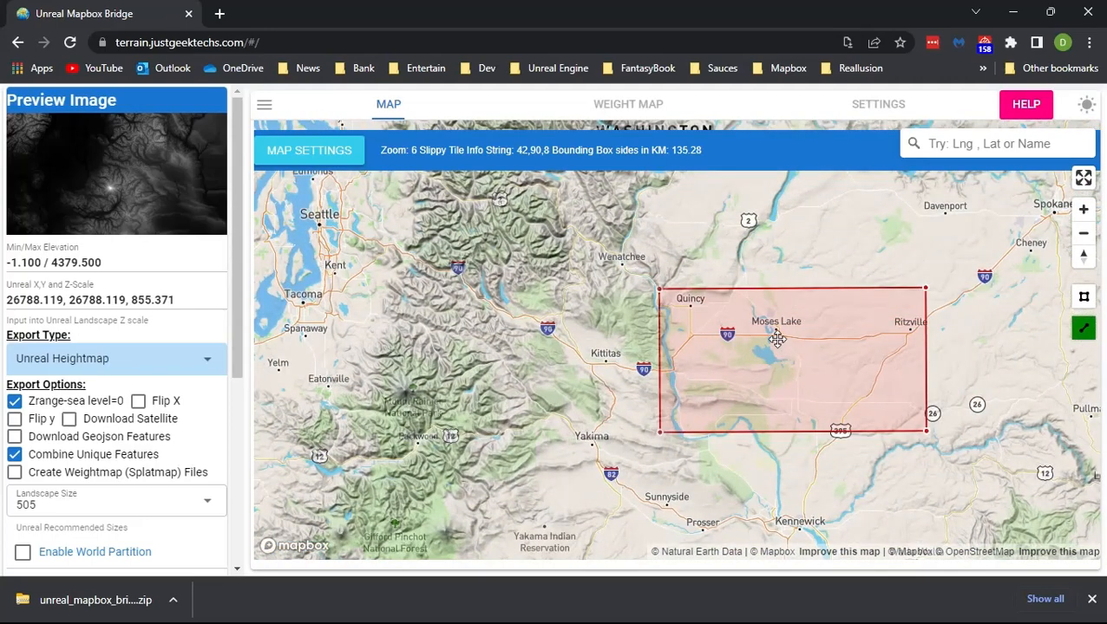
pyautogui.scroll(-1, 777, 339)
pyautogui.moveTo(772, 341); pyautogui.dragTo(983, 504)
pyautogui.moveTo(837, 422); pyautogui.dragTo(691, 296)
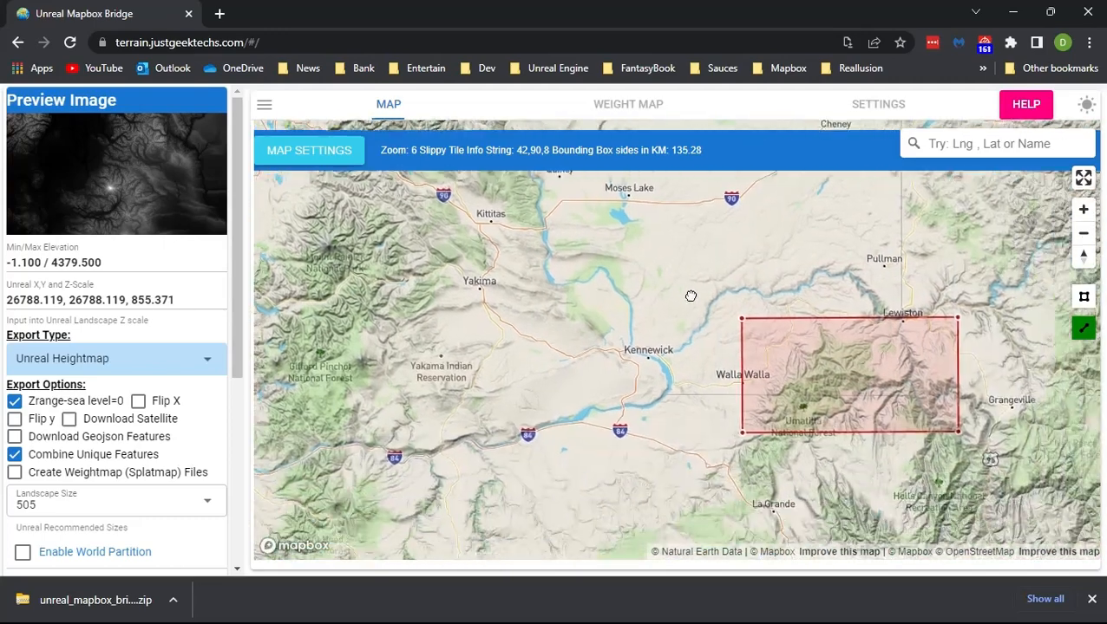
# - Generate the heightmap for the bounding box's new location over Umatilla National Forest and inspect the terrain at different zoom levels
pyautogui.scroll(3, 840, 387)
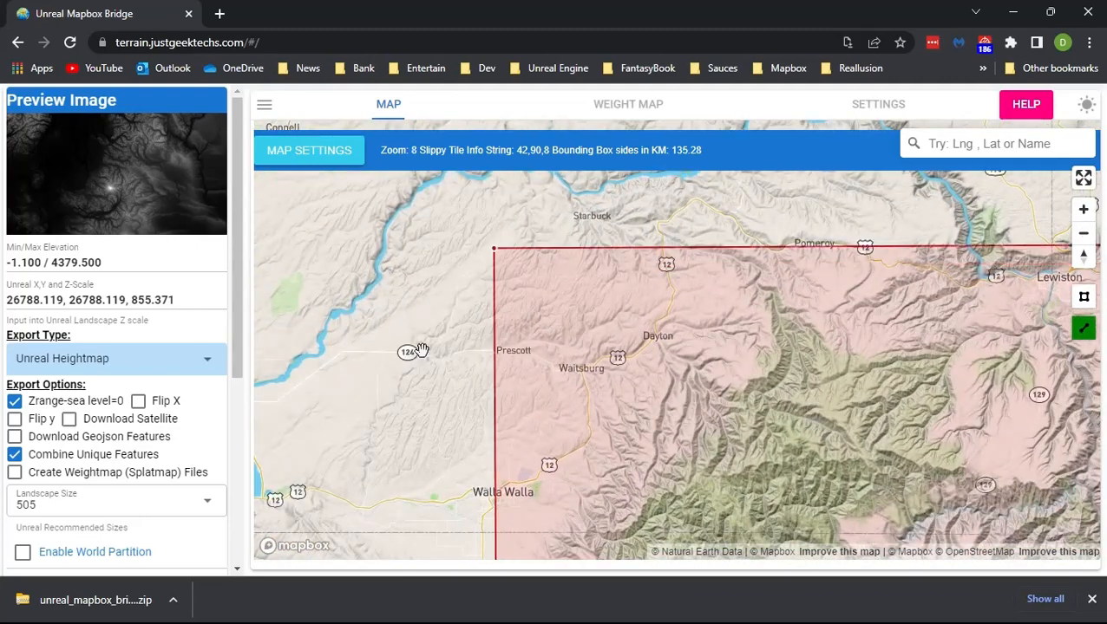
pyautogui.moveTo(436, 372); pyautogui.dragTo(425, 209)
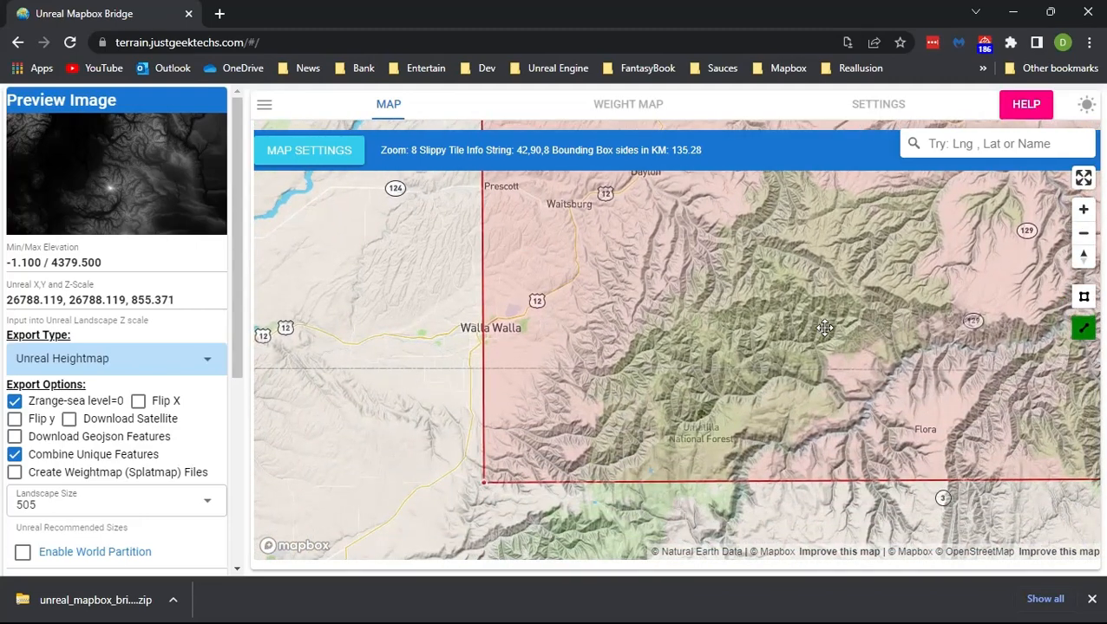
pyautogui.scroll(1, 824, 328)
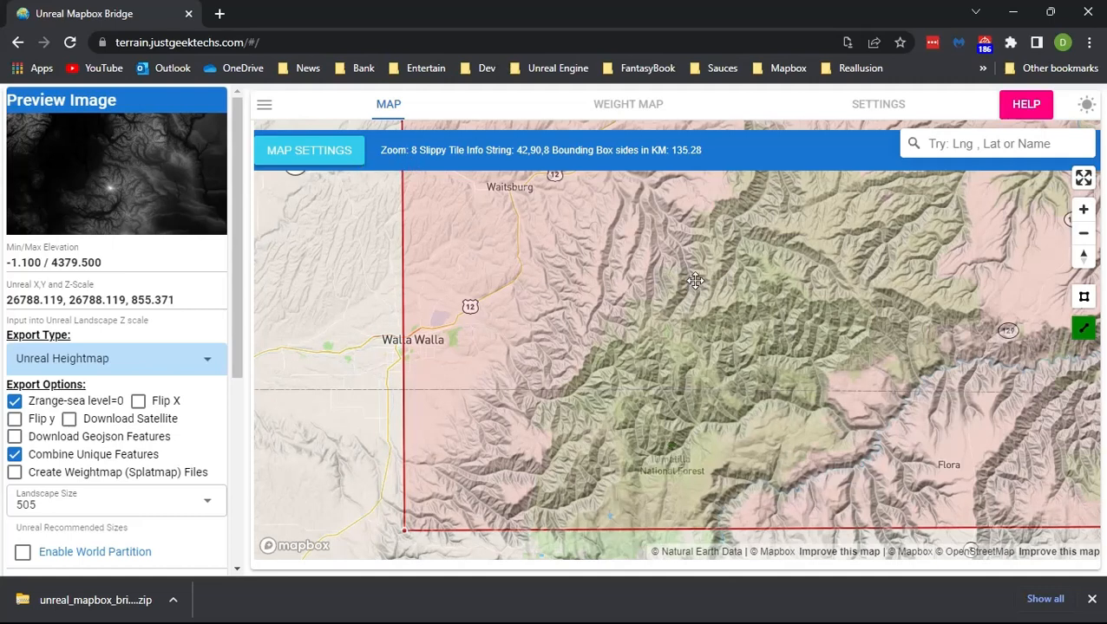
pyautogui.click(767, 272)
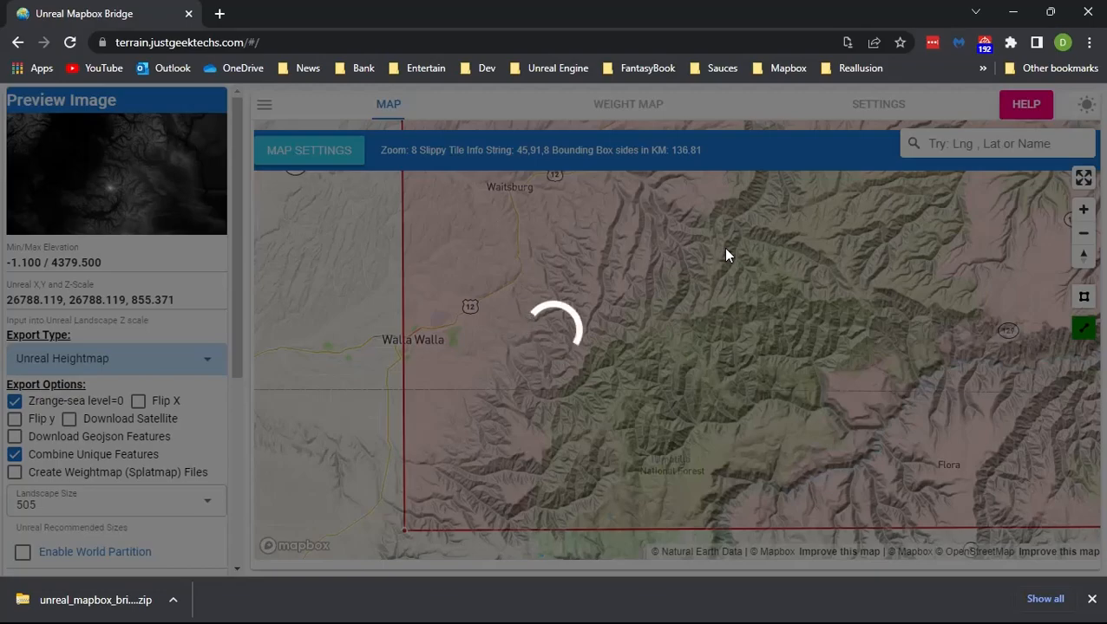
pyautogui.scroll(-3, 716, 257)
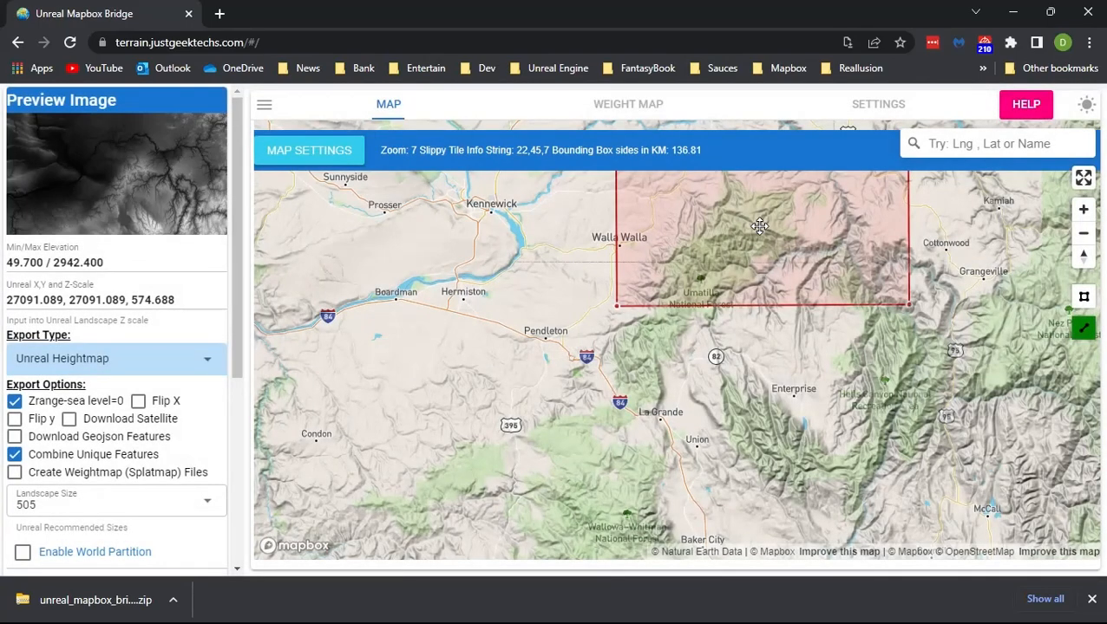
pyautogui.scroll(5, 758, 226)
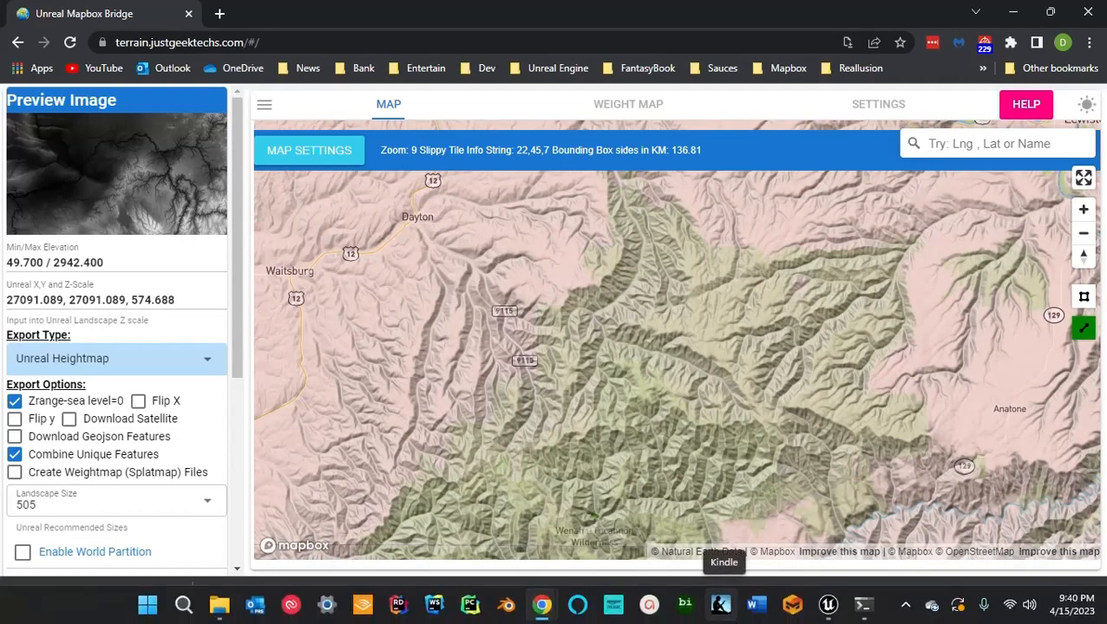
# - Shut down the backend server by closing its terminal window, and bring the remaining export options and download actions into view
pyautogui.click(860, 606)
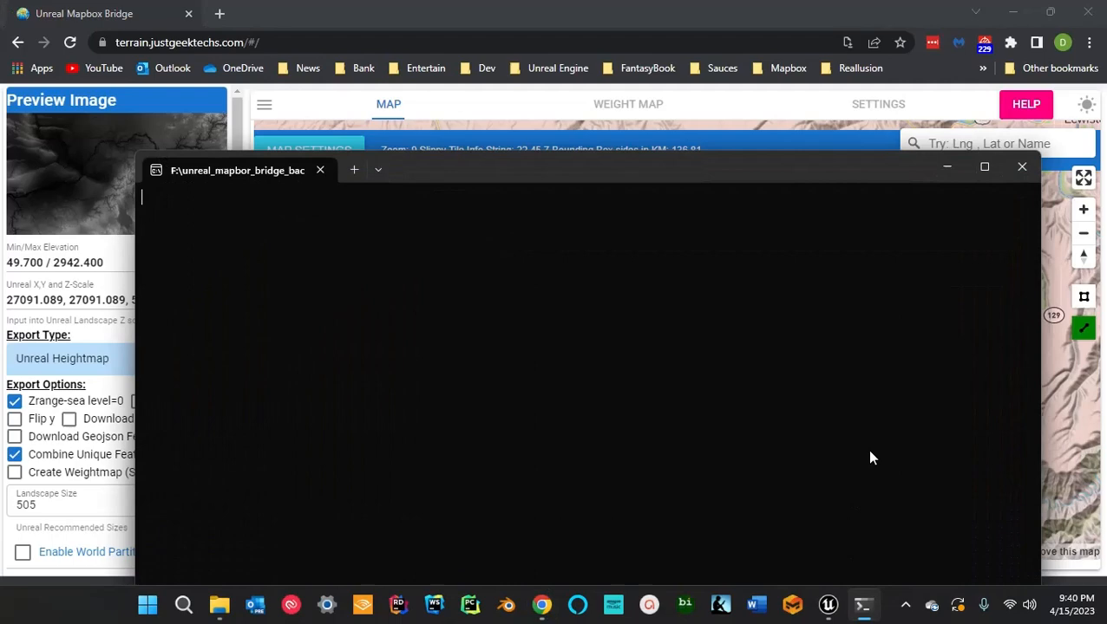
pyautogui.click(1024, 168)
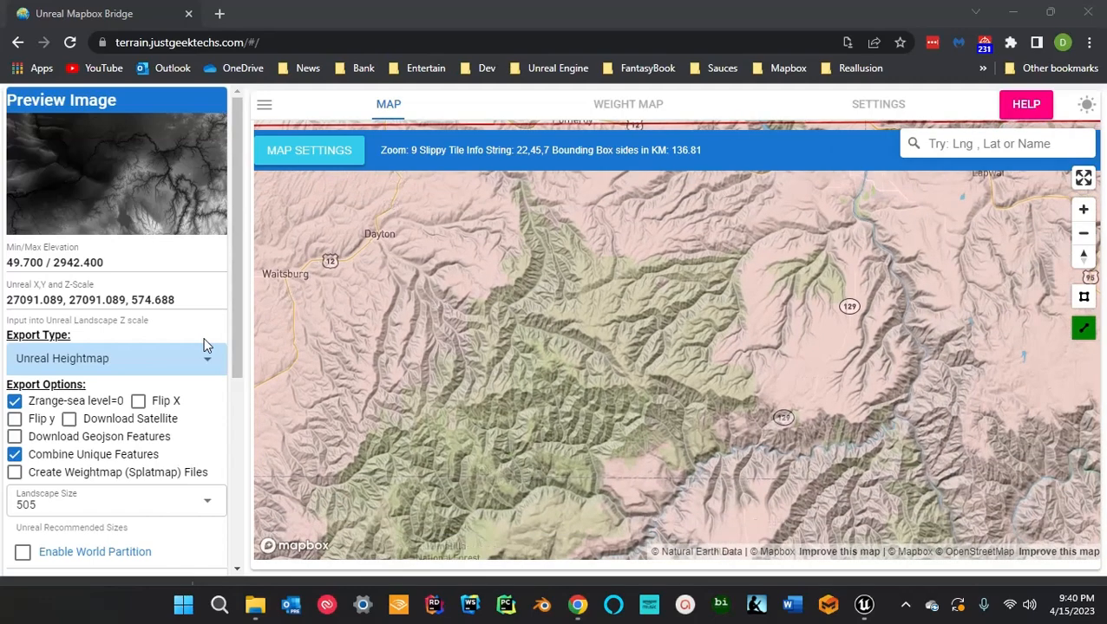
pyautogui.scroll(-4, 203, 337)
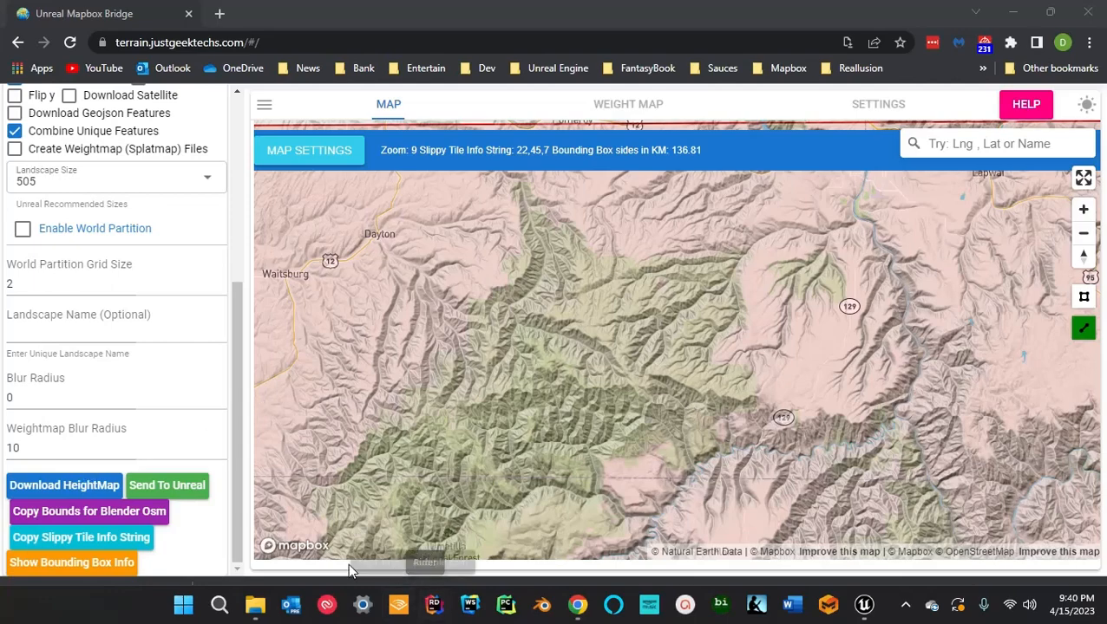
# - Download the Umatilla bounding box's heightmap at landscape size 505 and check the Real World Height Maps folder before and after the export
pyautogui.moveTo(254, 610)
pyautogui.click(296, 531)
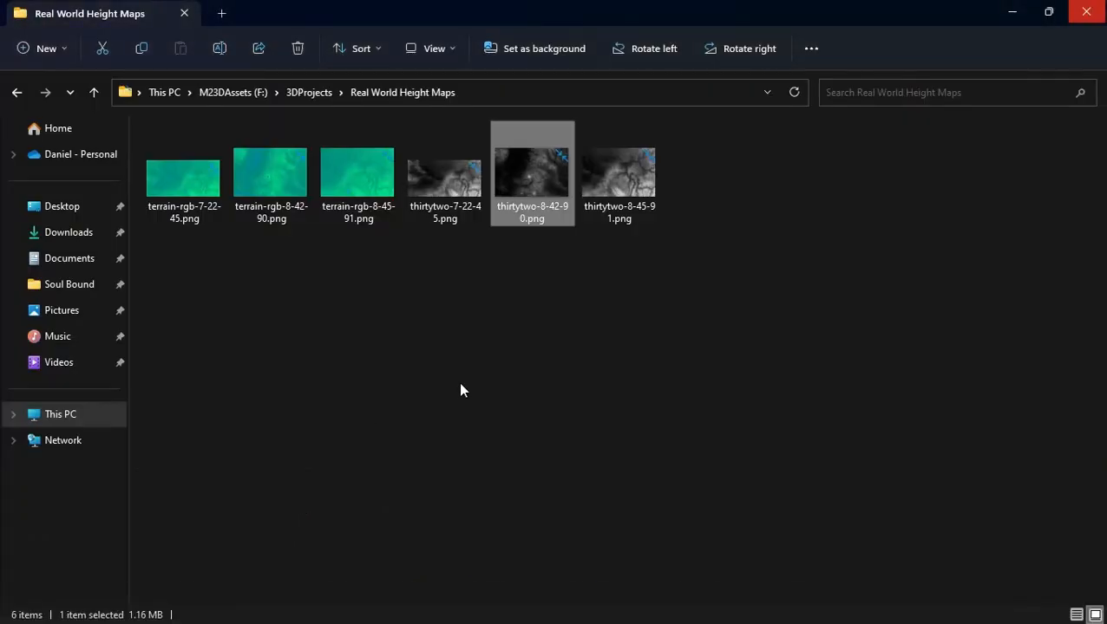
pyautogui.click(1012, 14)
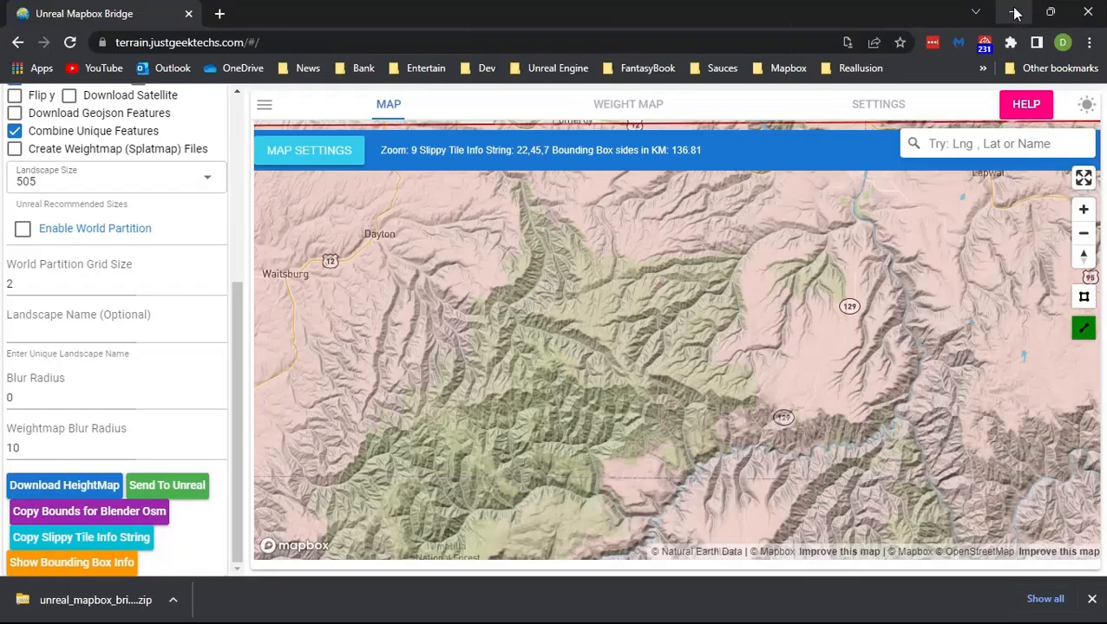
pyautogui.click(50, 486)
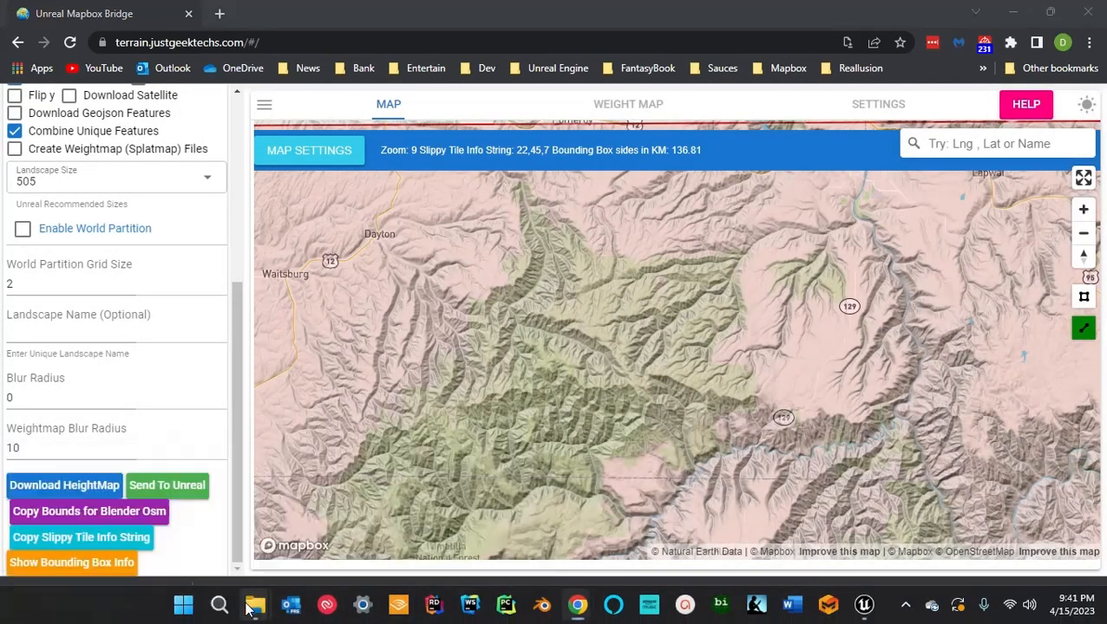
pyautogui.moveTo(255, 617)
pyautogui.click(296, 510)
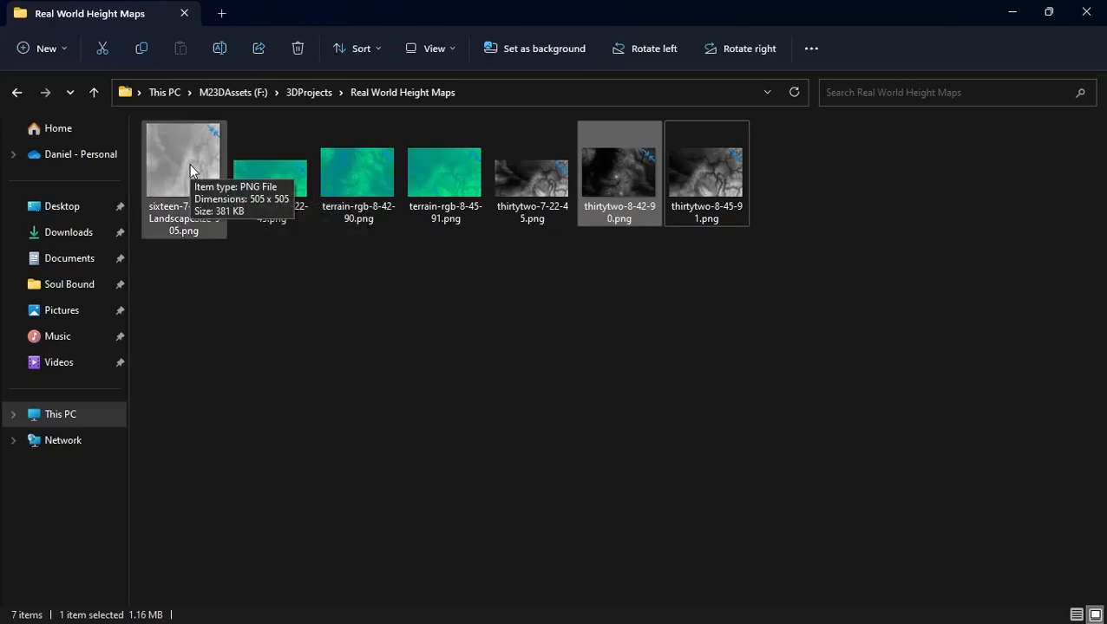
pyautogui.click(1012, 13)
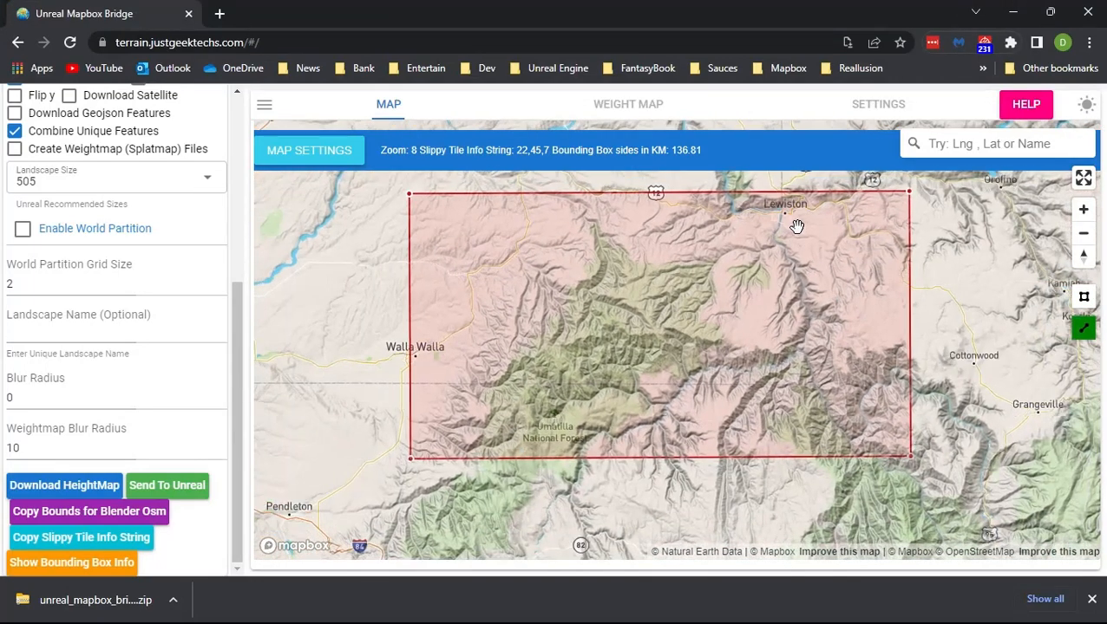
# - Delete all files in the Real World Height Maps folder and return to Chrome
pyautogui.moveTo(255, 604)
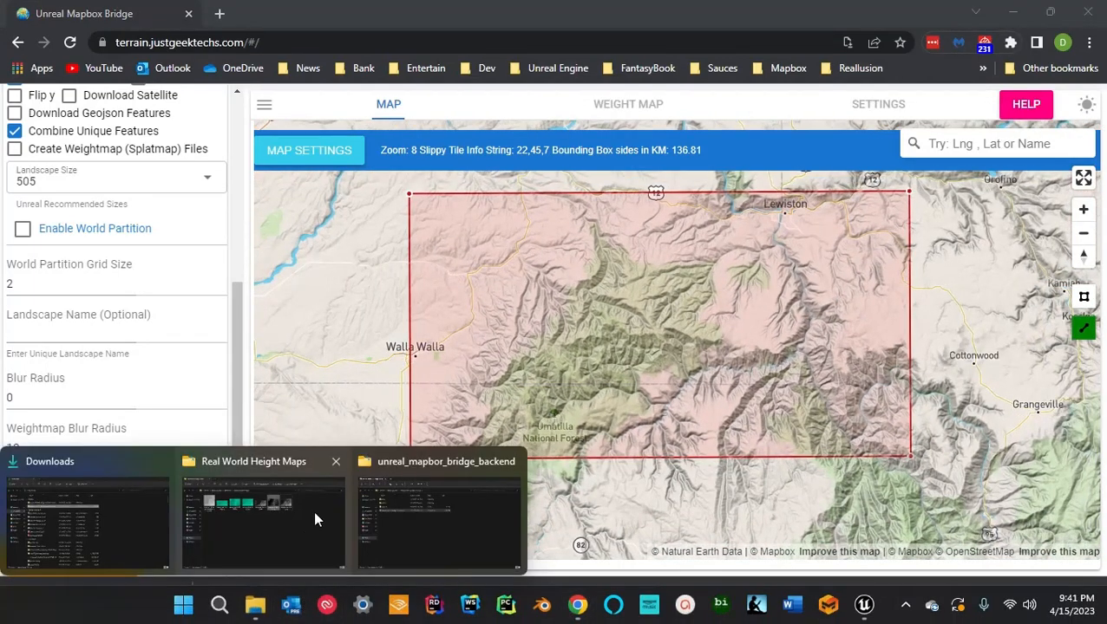
pyautogui.click(314, 517)
pyautogui.hotkey('ctrl', 'a')
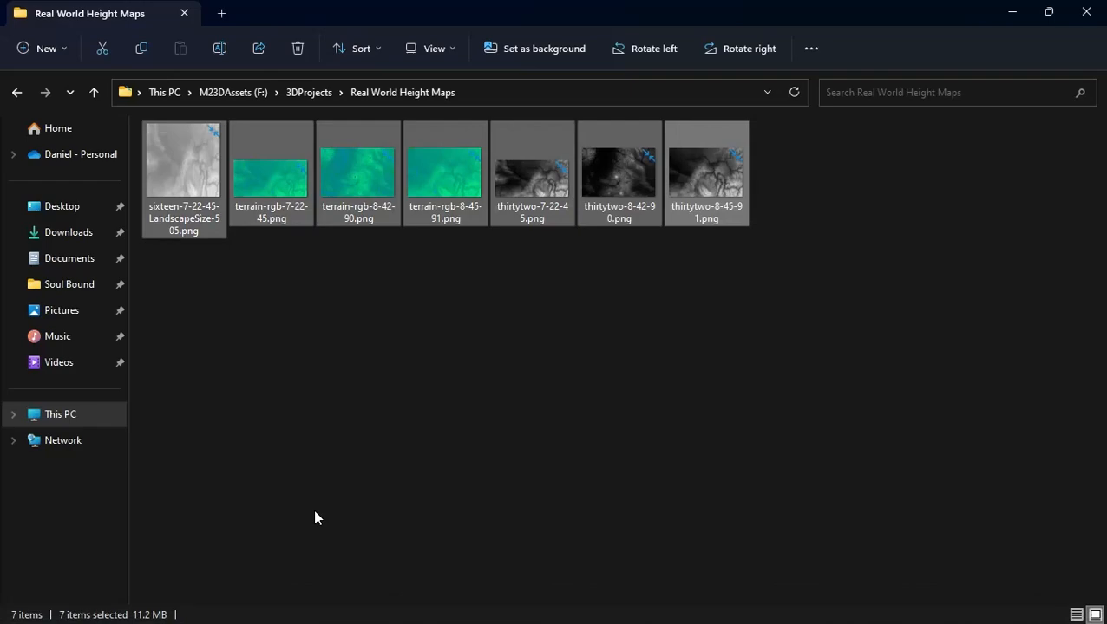
pyautogui.press('Delete')
pyautogui.click(1006, 7)
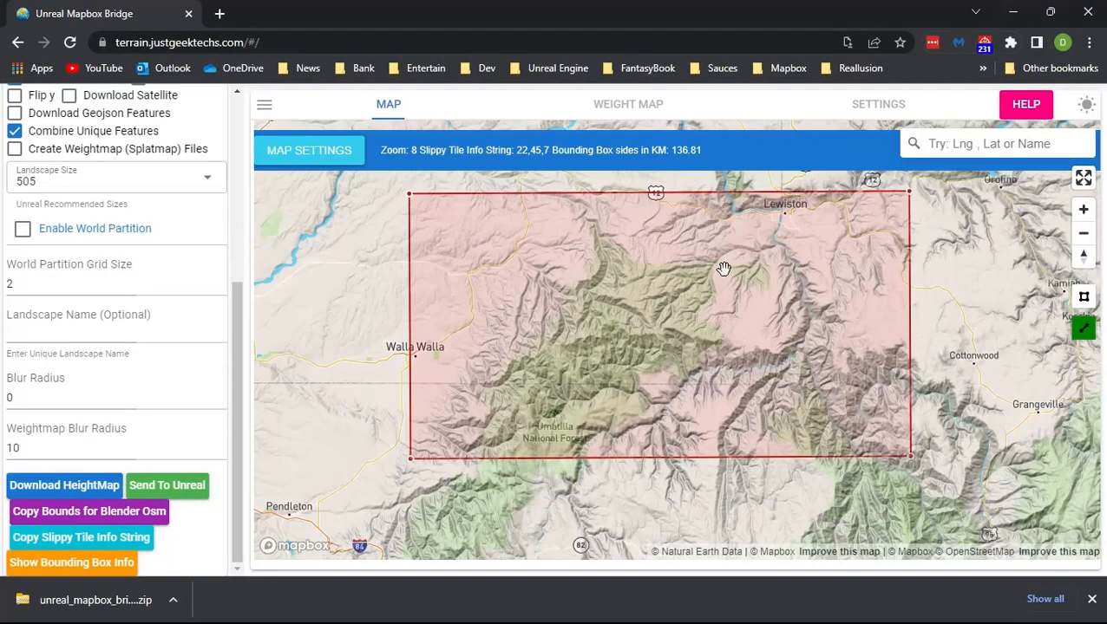
# - Reload the Unreal Mapbox Bridge page and start the backend server from unreal_mapbor_bridge_backend.exe, keeping its terminal minimized
pyautogui.click(69, 41)
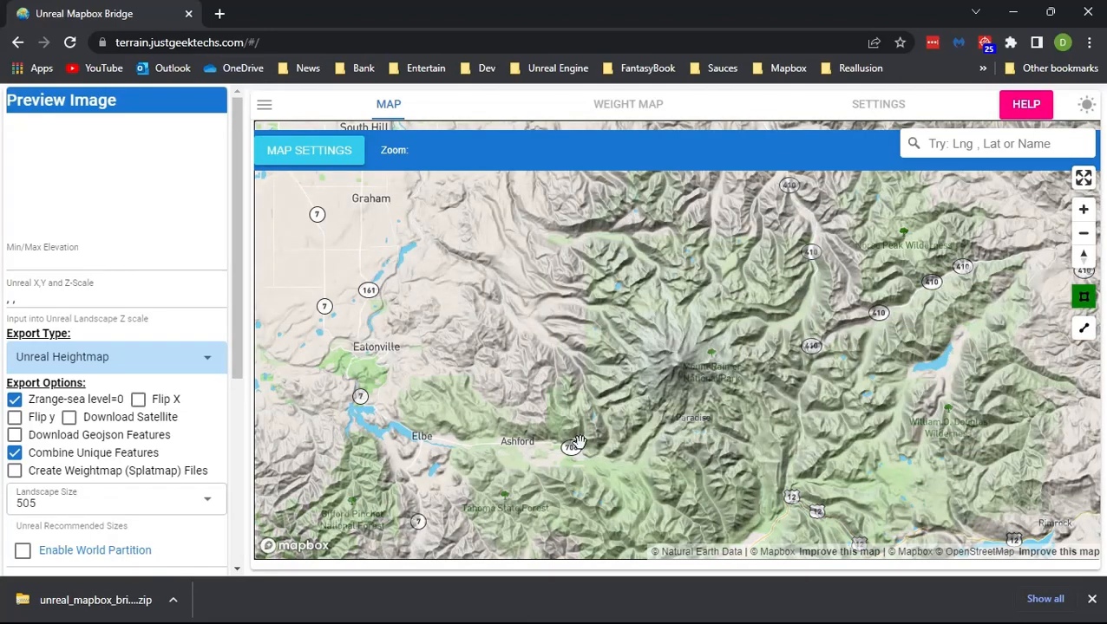
pyautogui.moveTo(247, 617)
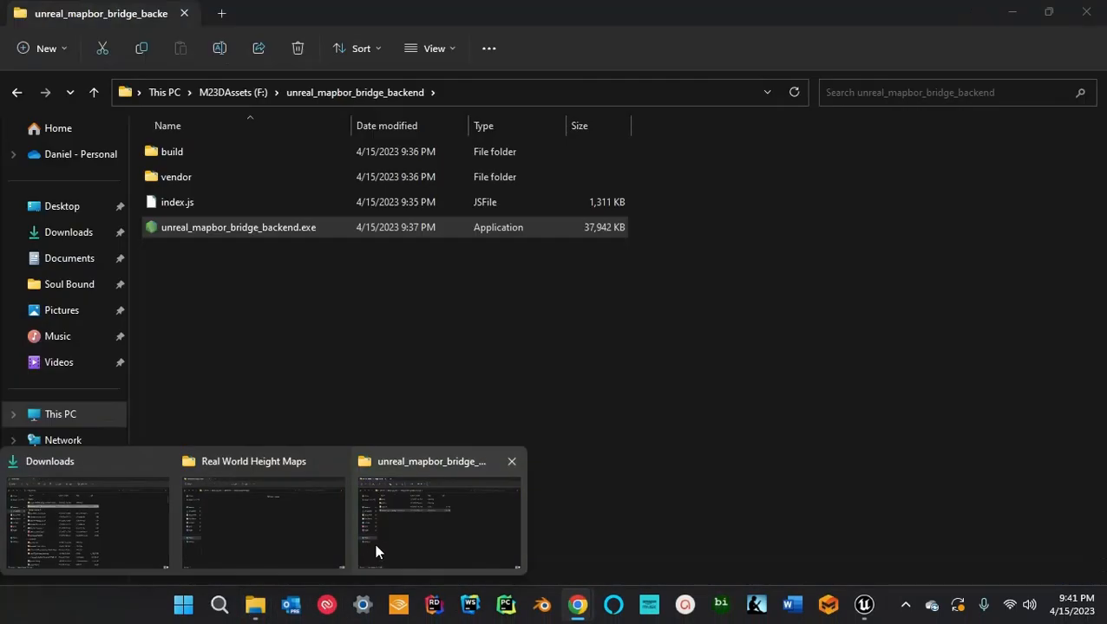
pyautogui.click(377, 541)
pyautogui.doubleClick(232, 227)
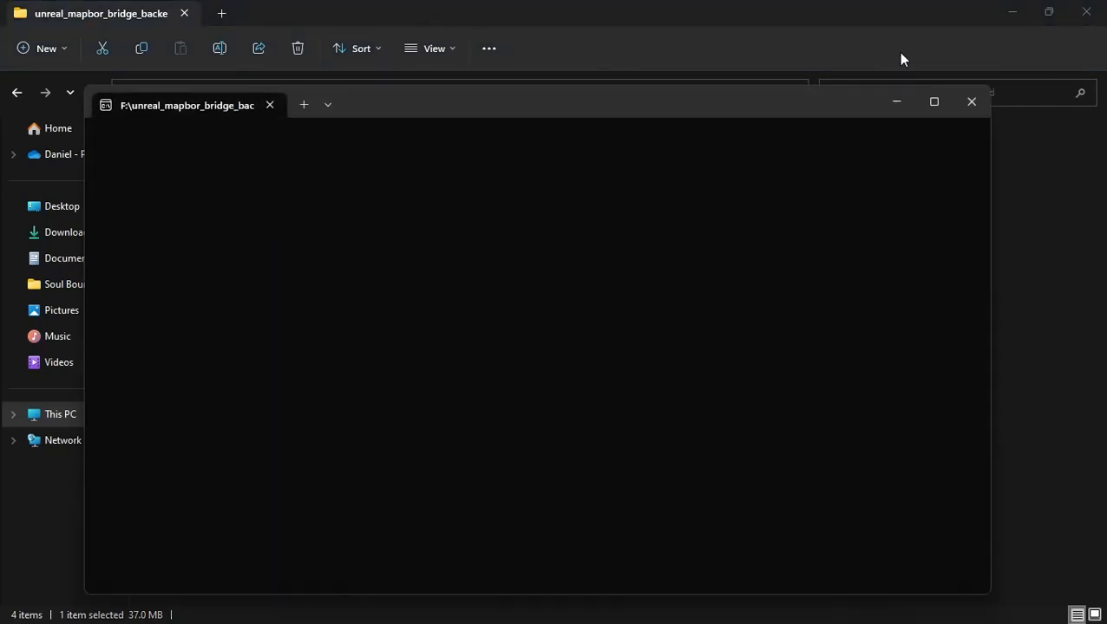
pyautogui.click(898, 101)
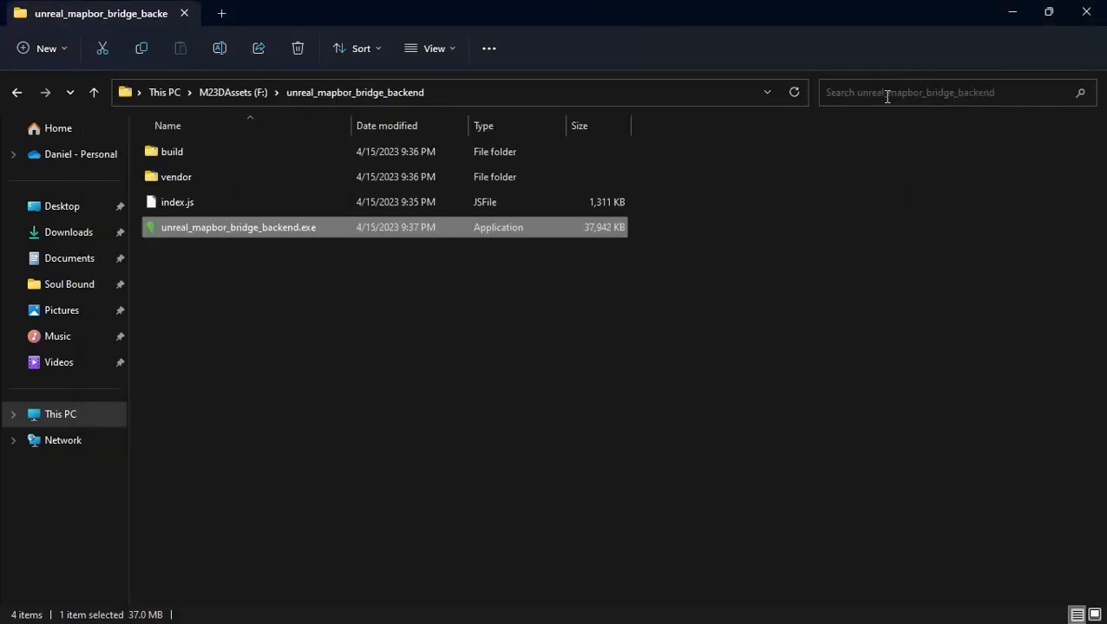
pyautogui.click(1008, 13)
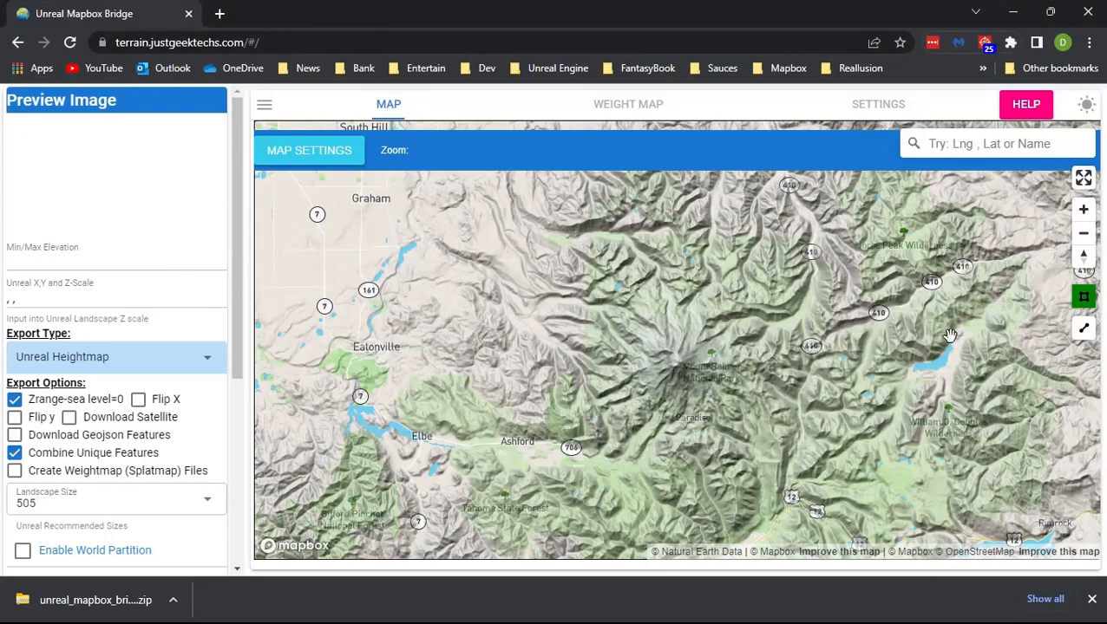
# - Place a movable bounding box with sides of about 66 km around Mount Rainier and generate its heightmap, allowing the site to edit files
pyautogui.click(1083, 332)
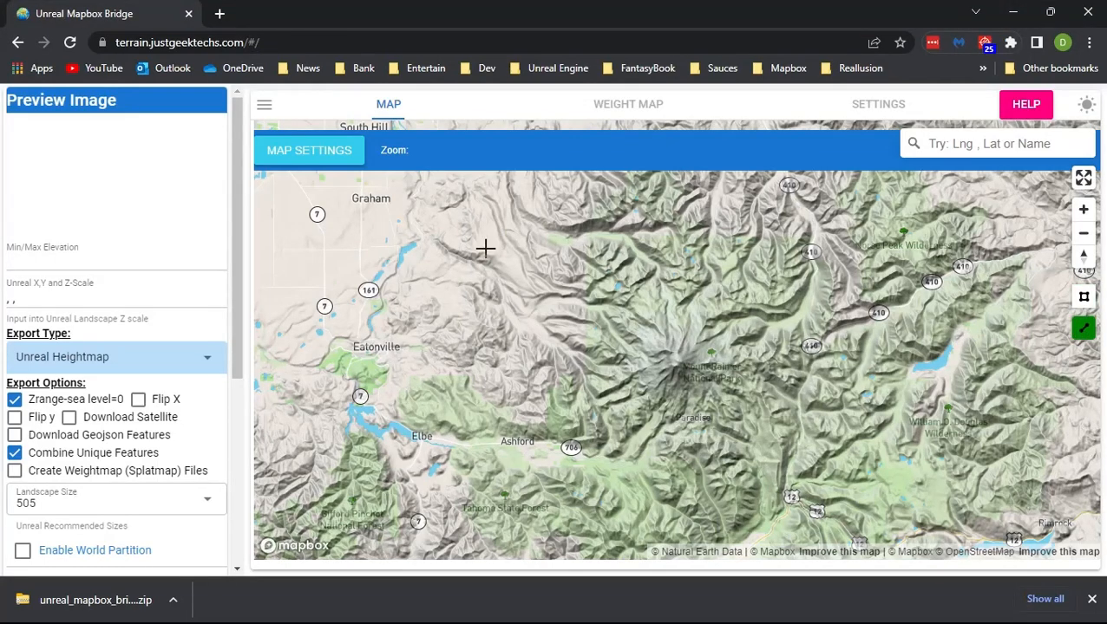
pyautogui.moveTo(436, 185)
pyautogui.mouseDown()
pyautogui.moveTo(520, 212)
pyautogui.moveTo(906, 179)
pyautogui.moveTo(957, 277)
pyautogui.mouseUp()
pyautogui.click(909, 531)
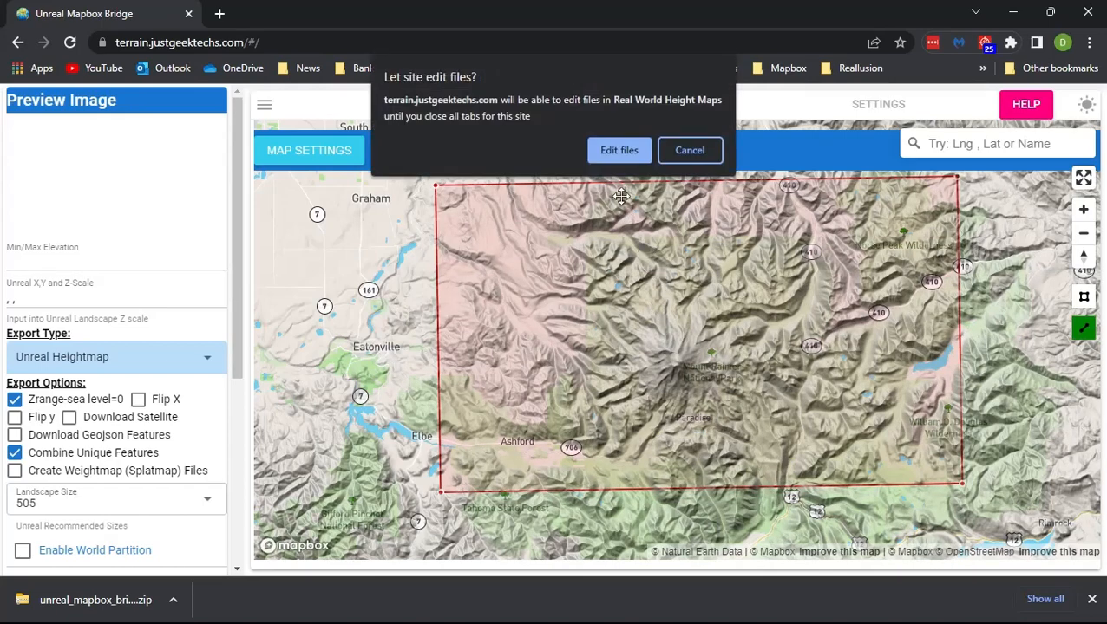
pyautogui.click(618, 151)
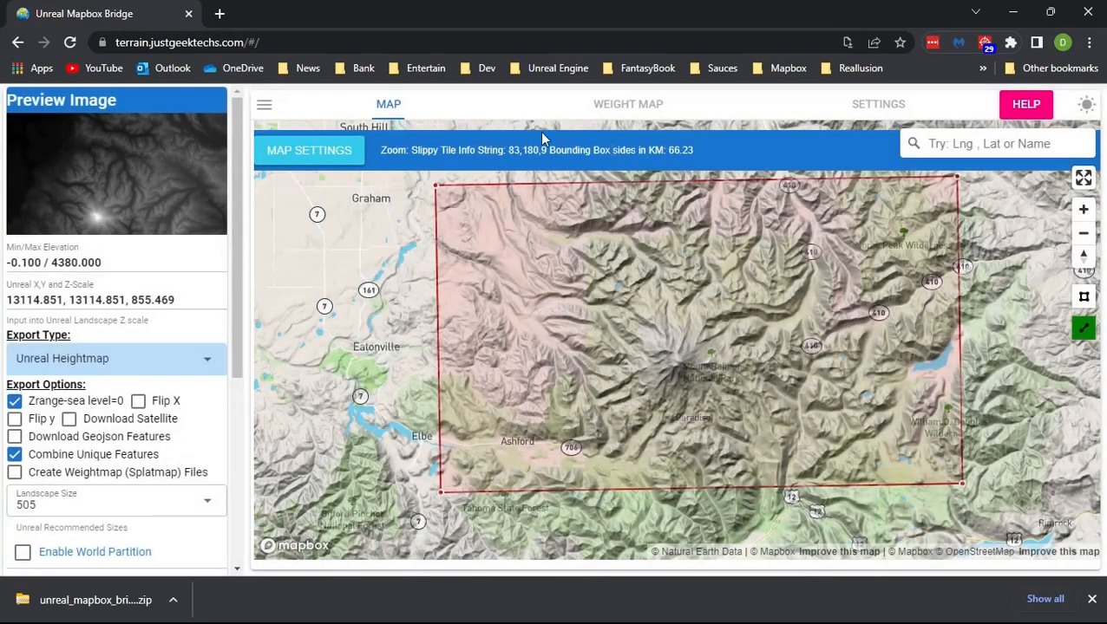
# - Check the generated images in the Real World Height Maps folder and shut down the backend server by closing its terminal window
pyautogui.moveTo(219, 607)
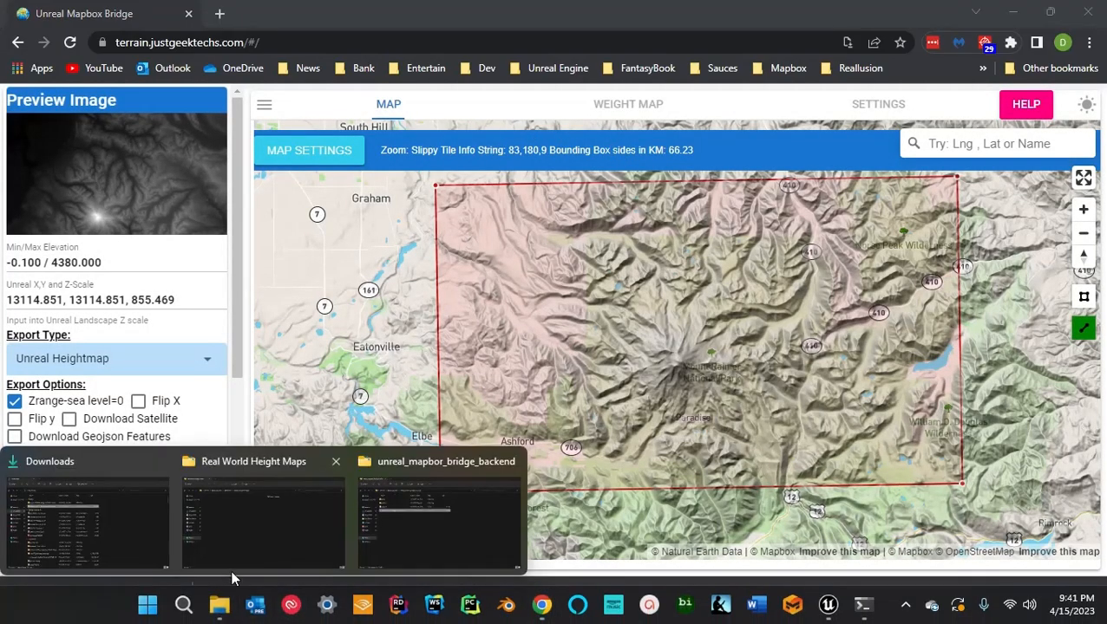
pyautogui.click(236, 560)
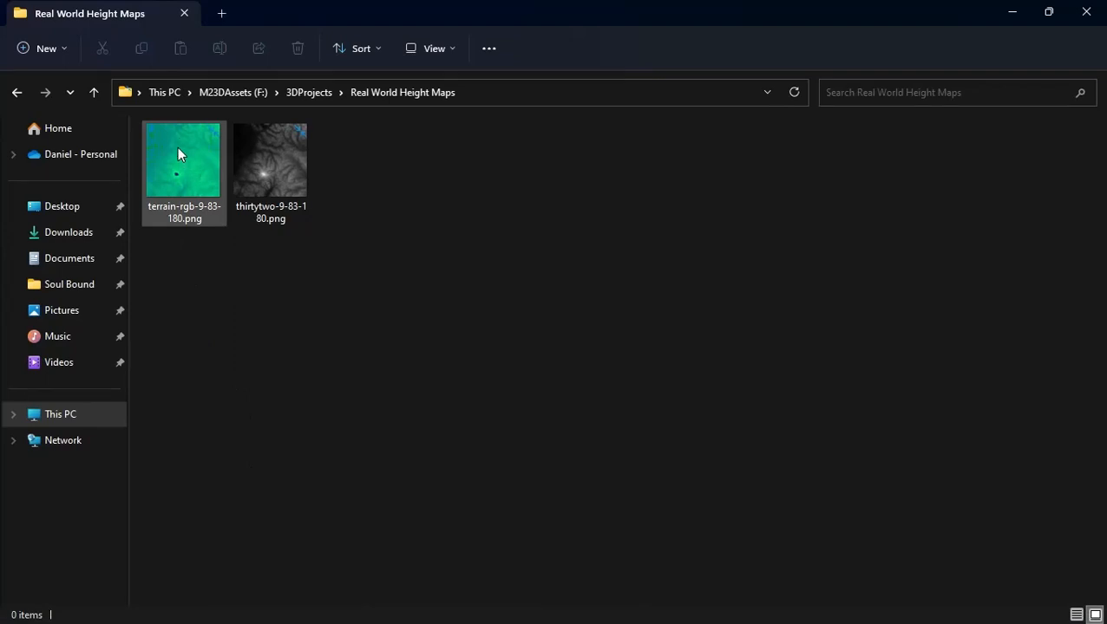
pyautogui.moveTo(819, 593)
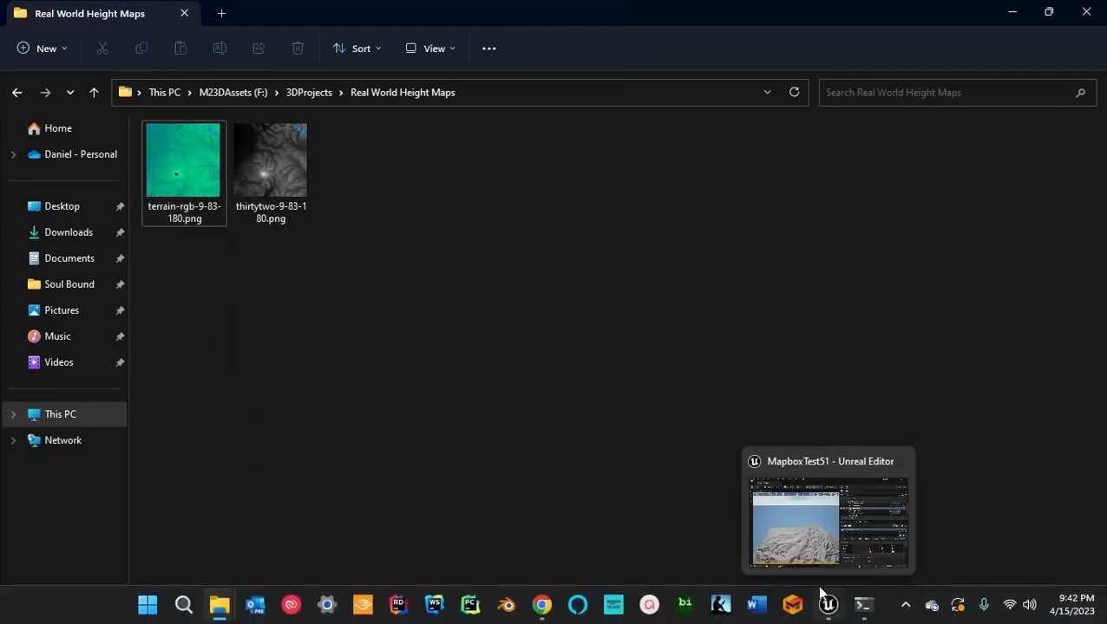
pyautogui.click(873, 606)
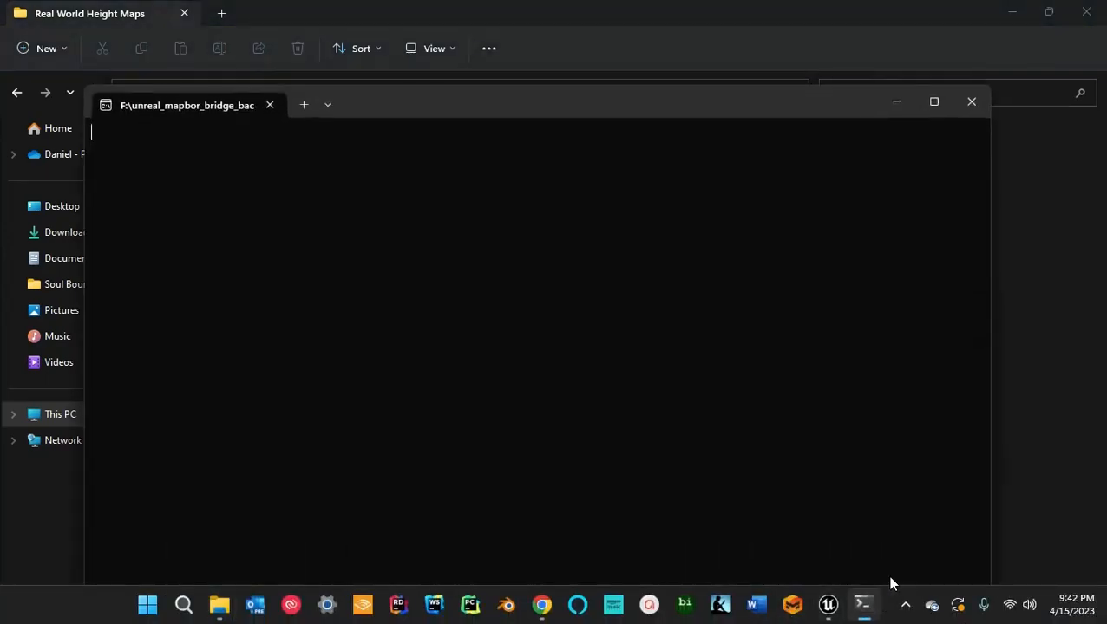
pyautogui.click(974, 102)
pyautogui.click(1020, 9)
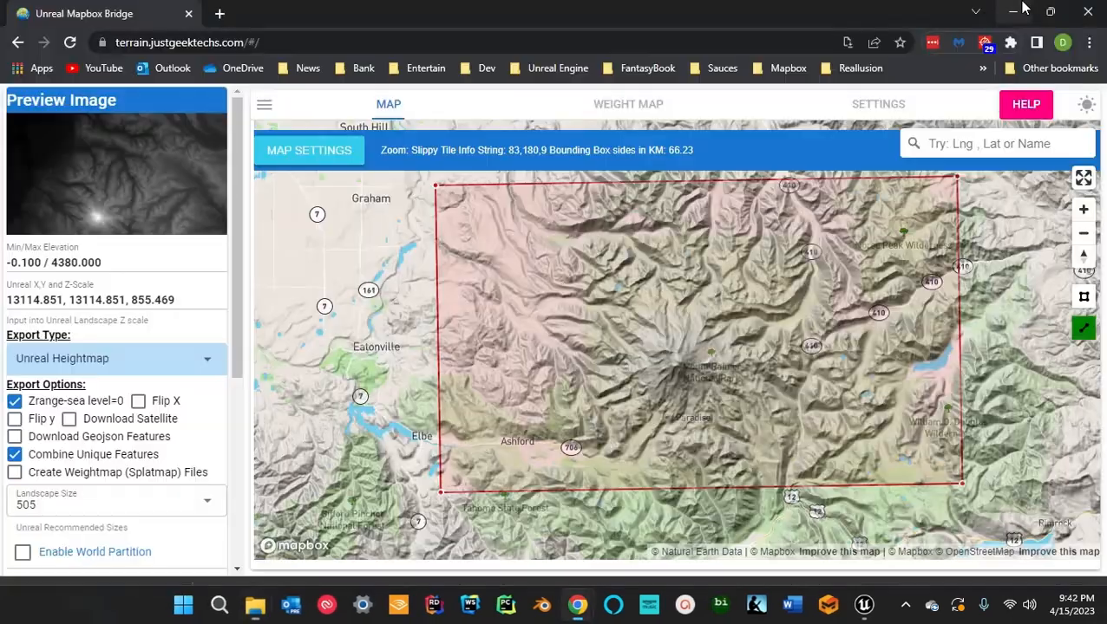
# - Download the Mount Rainier heightmap at landscape size 505 and check the exported file in the Real World Height Maps folder
pyautogui.scroll(-5, 112, 416)
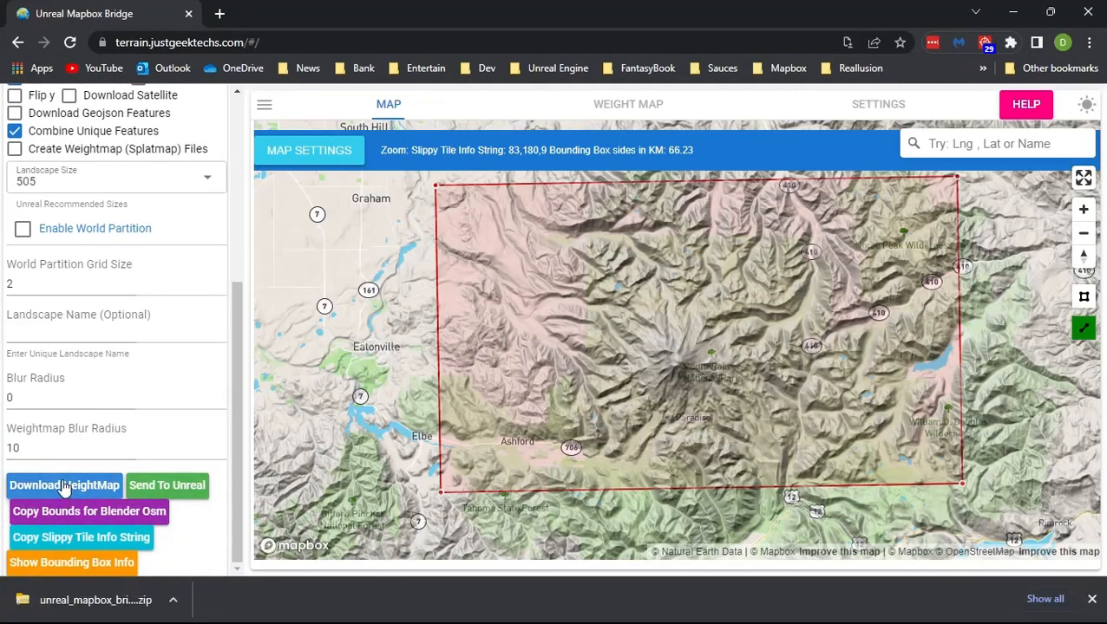
pyautogui.click(64, 485)
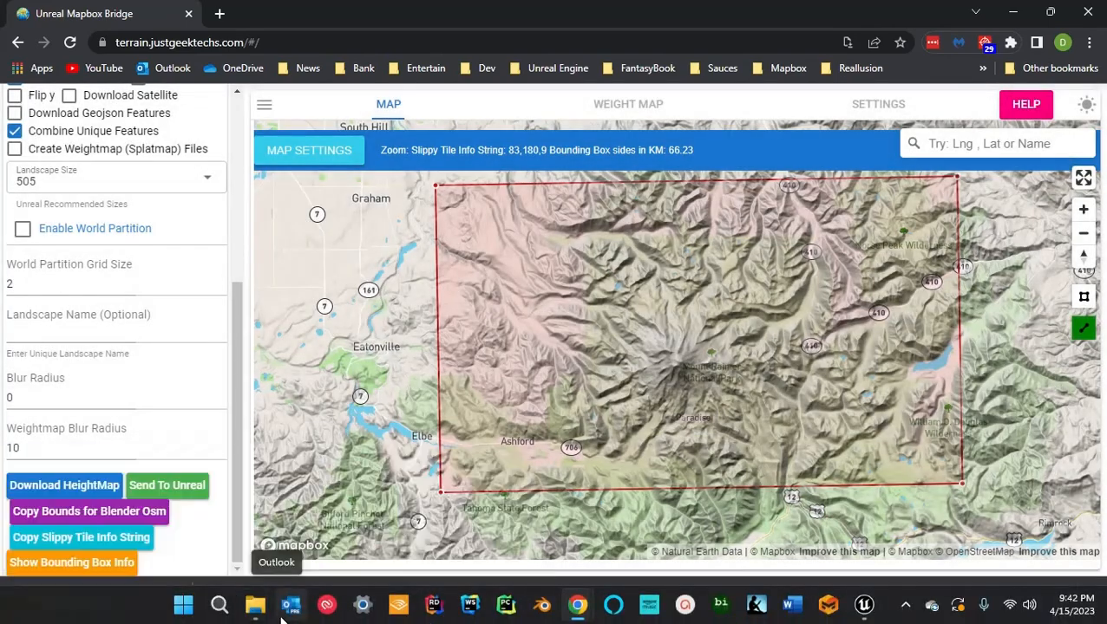
pyautogui.moveTo(255, 605)
pyautogui.click(265, 490)
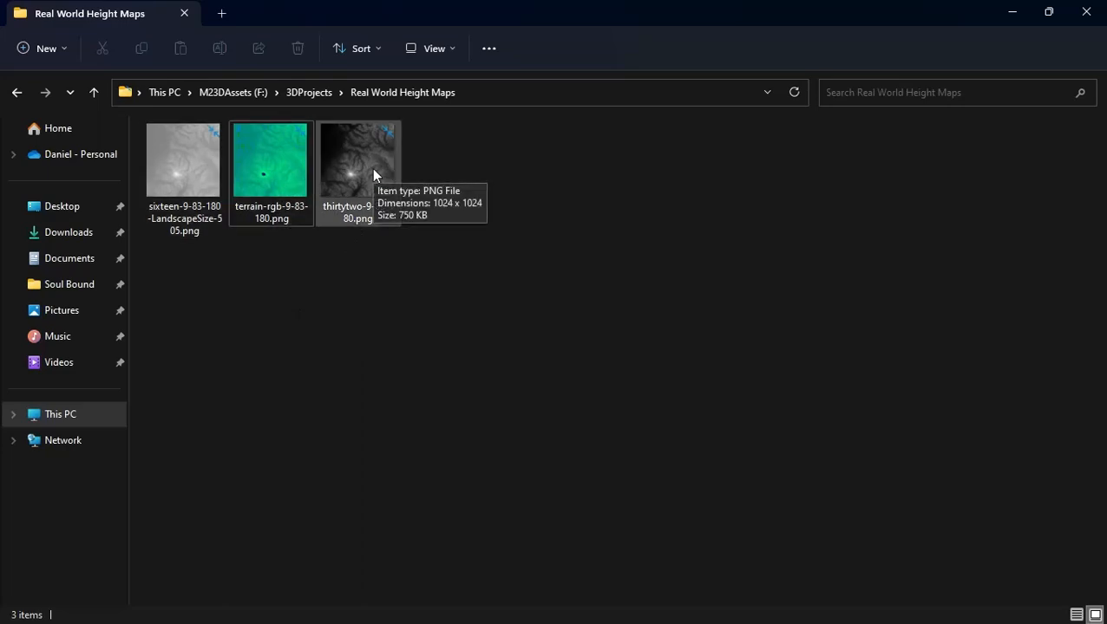
# - Switch back to Chrome, try to generate the bounding box's stitched heightmap with the backend server stopped, and dismiss the alert
pyautogui.moveTo(577, 605)
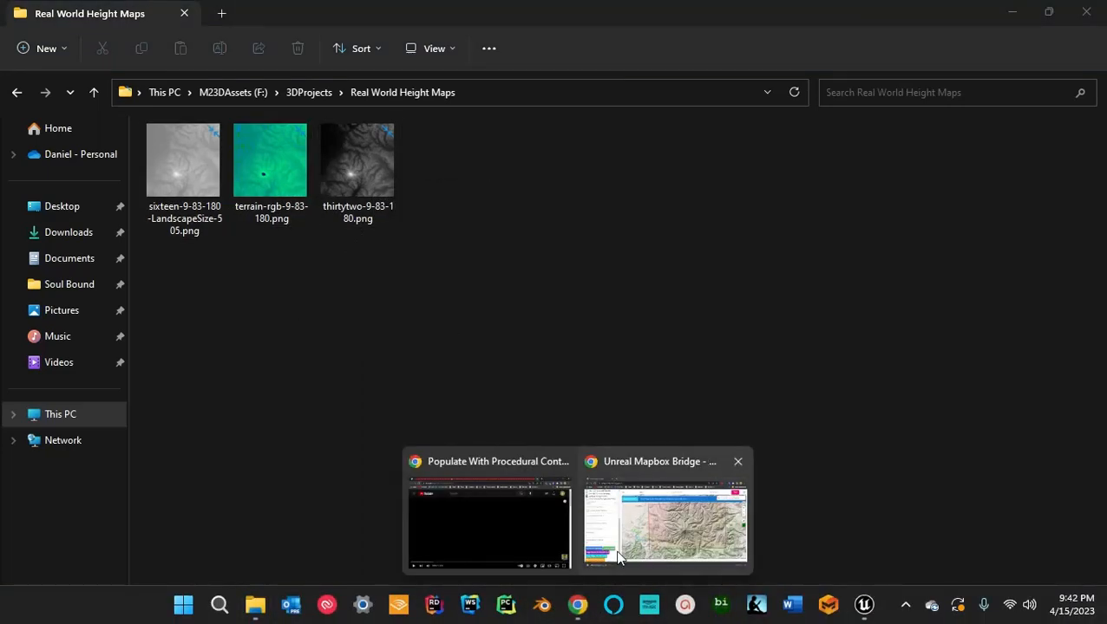
pyautogui.click(631, 528)
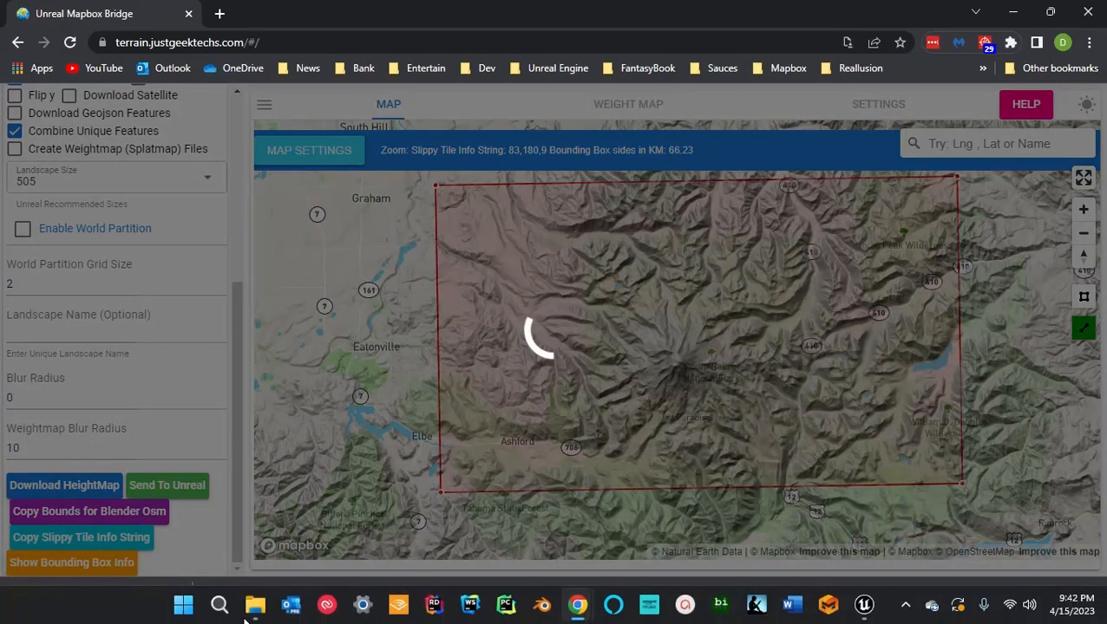
pyautogui.moveTo(243, 619)
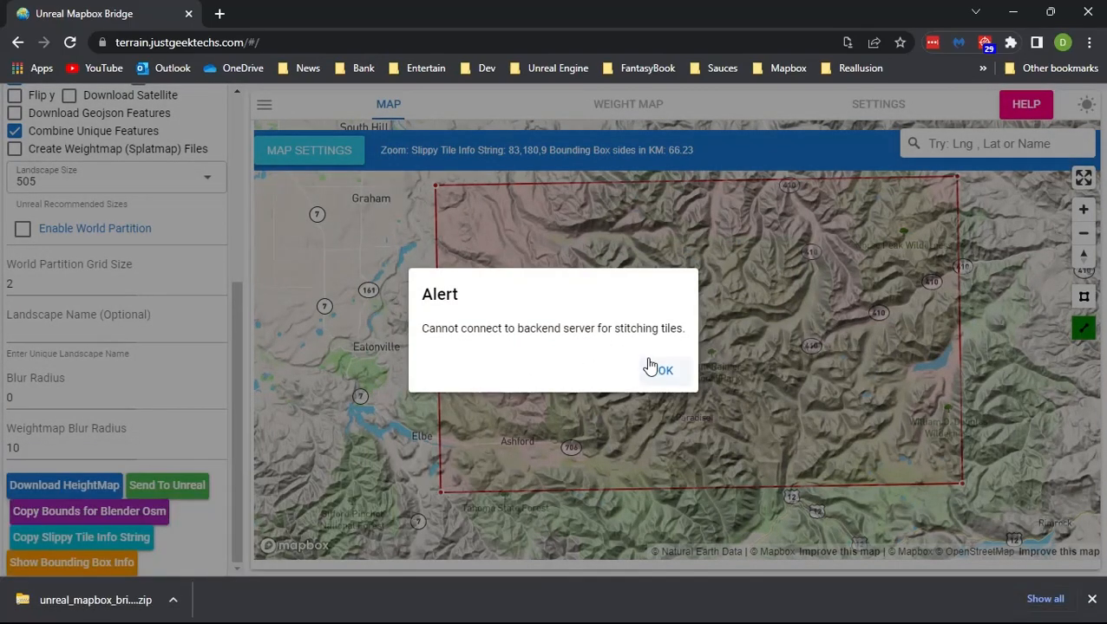
pyautogui.click(666, 373)
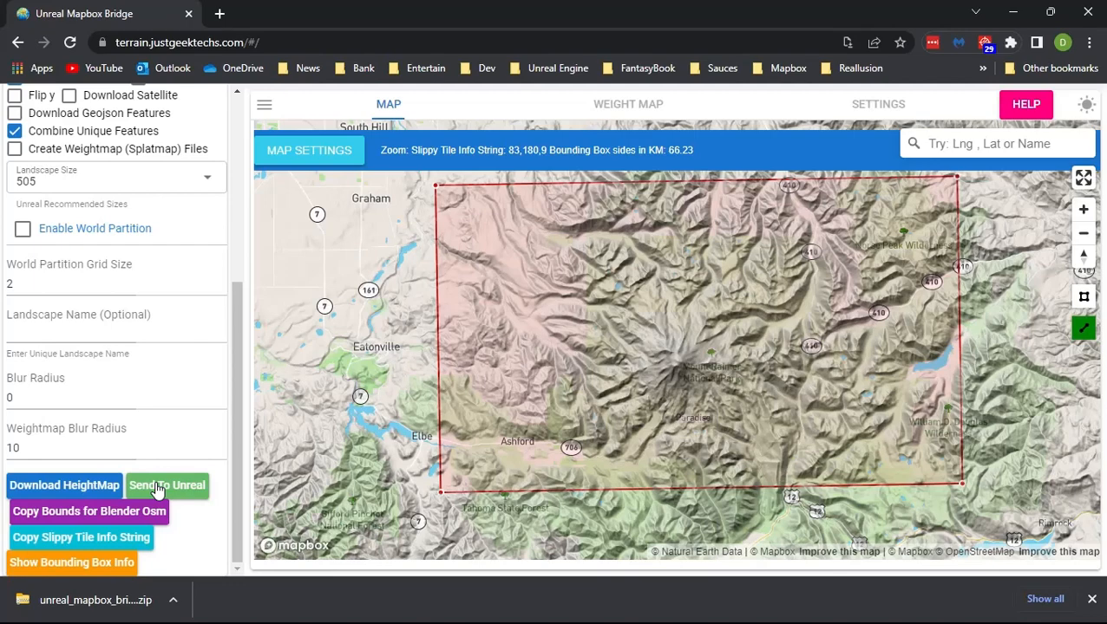
# - Look over the export options and return to the preview image, elevation range and Unreal scale values
pyautogui.moveTo(866, 608)
pyautogui.scroll(1, 185, 340)
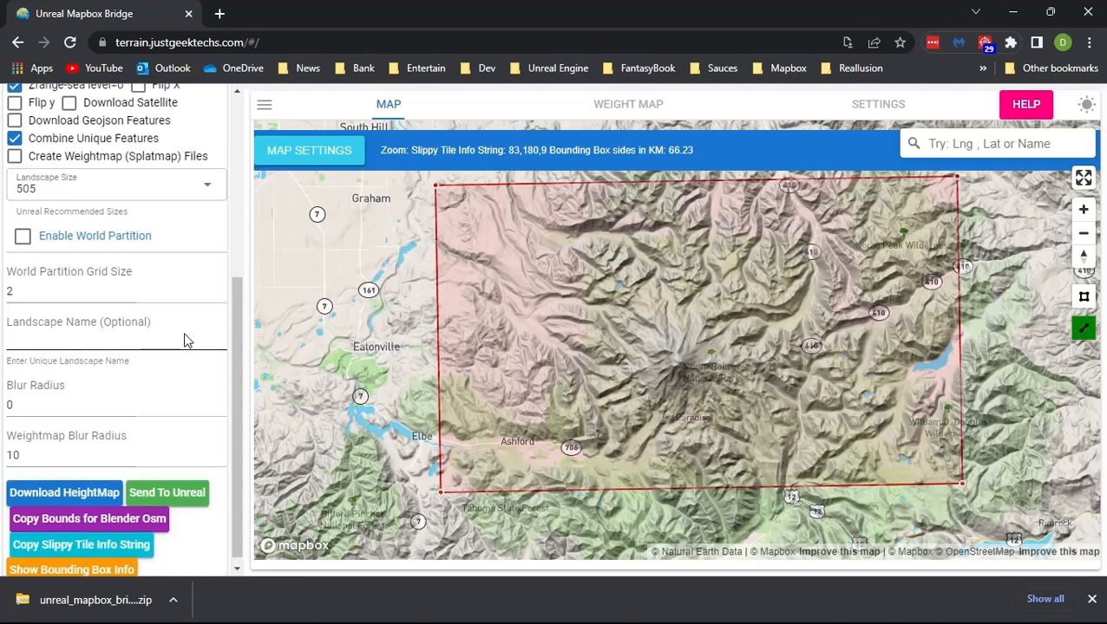
pyautogui.scroll(5, 183, 340)
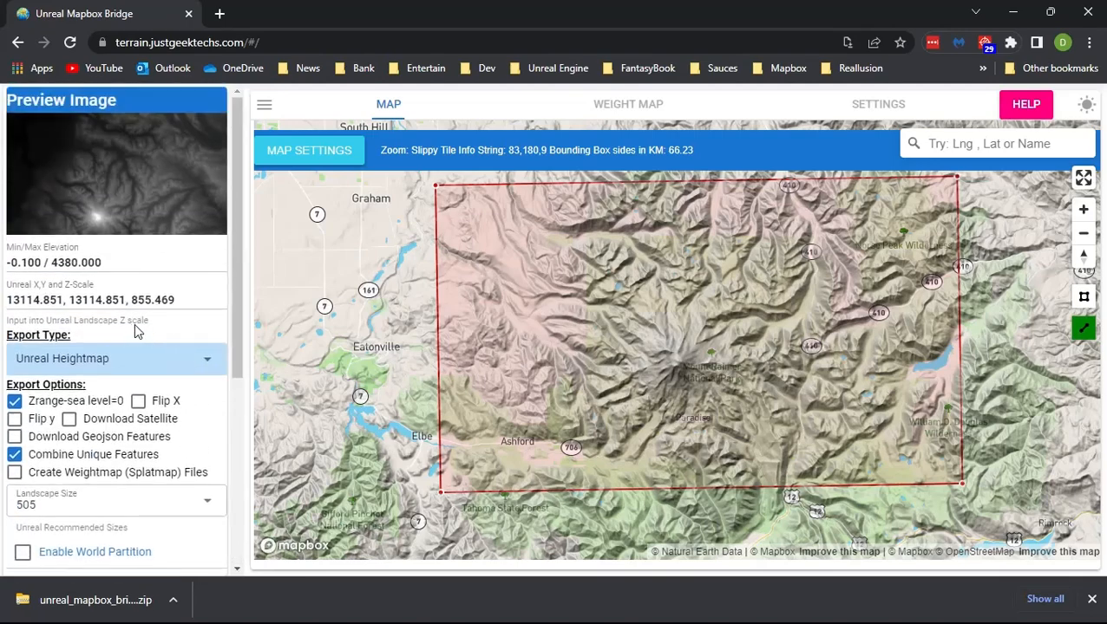